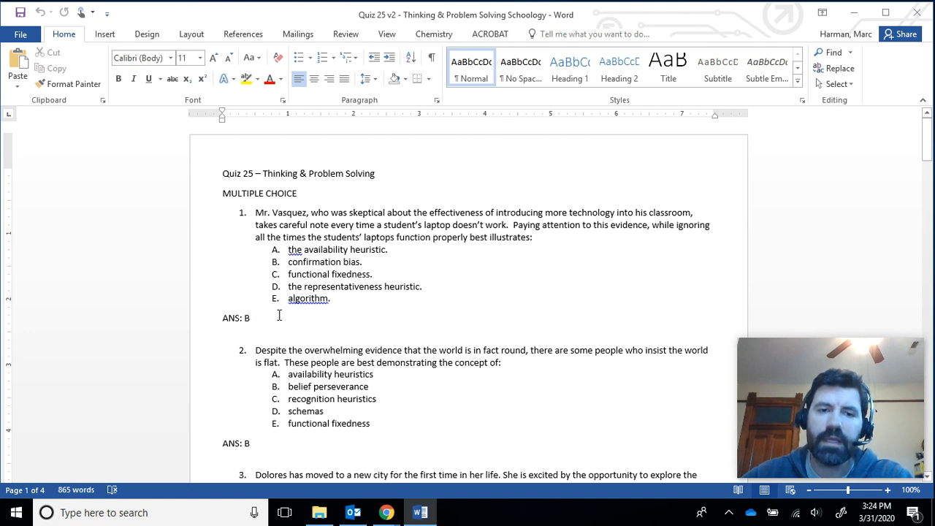
Step: Examine the quiz document's formatting, checking the numbered questions, the lettered answer choices and the ANS line under each question
{"action": "scroll", "coordinate": [360, 312], "scroll_direction": "down", "scroll_amount": 10}
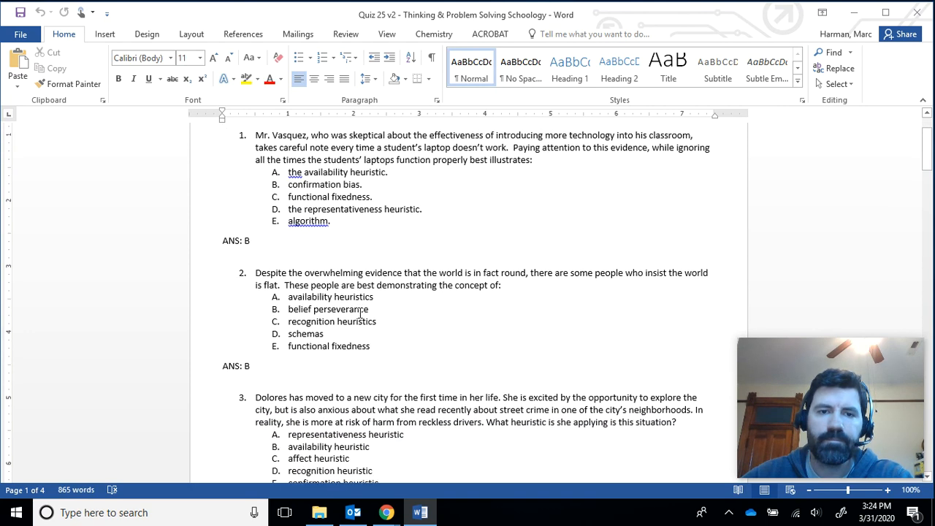
{"action": "scroll", "coordinate": [360, 312], "scroll_direction": "down", "scroll_amount": 7}
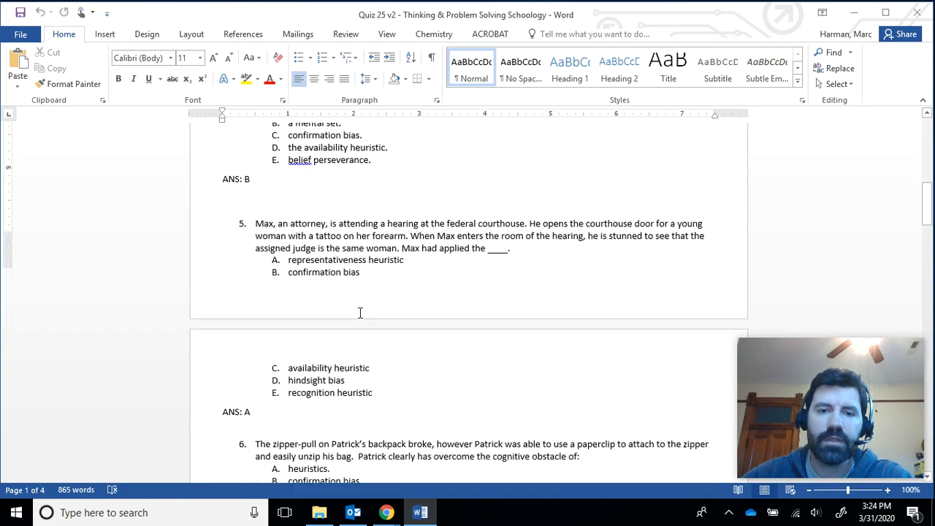
{"action": "scroll", "coordinate": [359, 313], "scroll_direction": "up", "scroll_amount": 5}
{"action": "scroll", "coordinate": [359, 312], "scroll_direction": "up", "scroll_amount": 10}
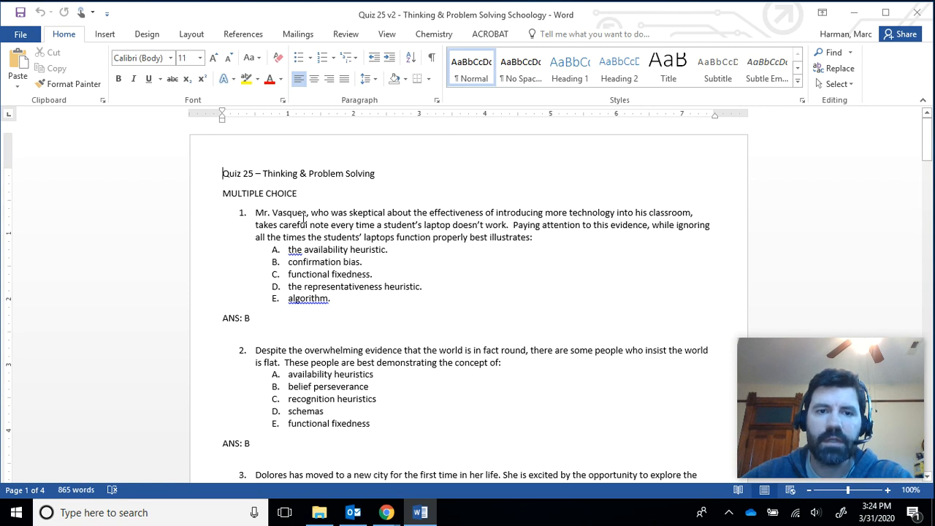
{"action": "left_click", "coordinate": [242, 213]}
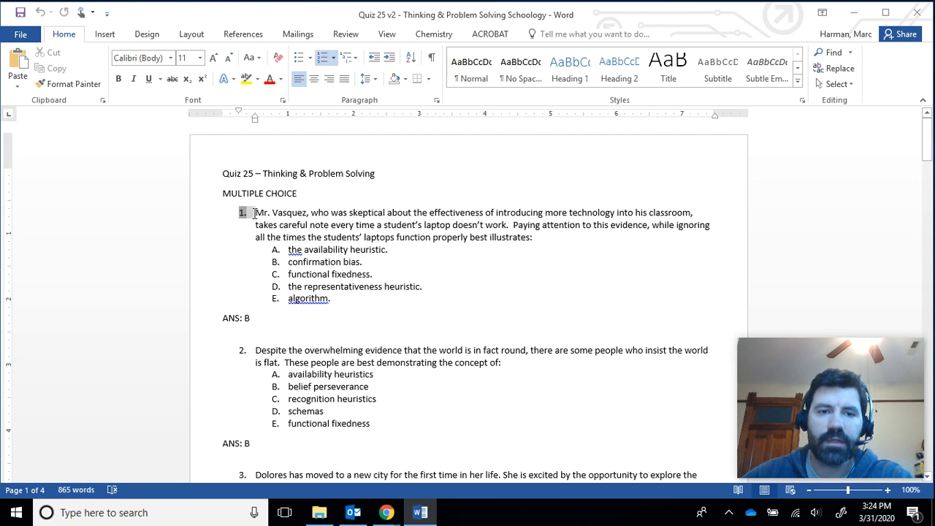
{"action": "left_click", "coordinate": [243, 350]}
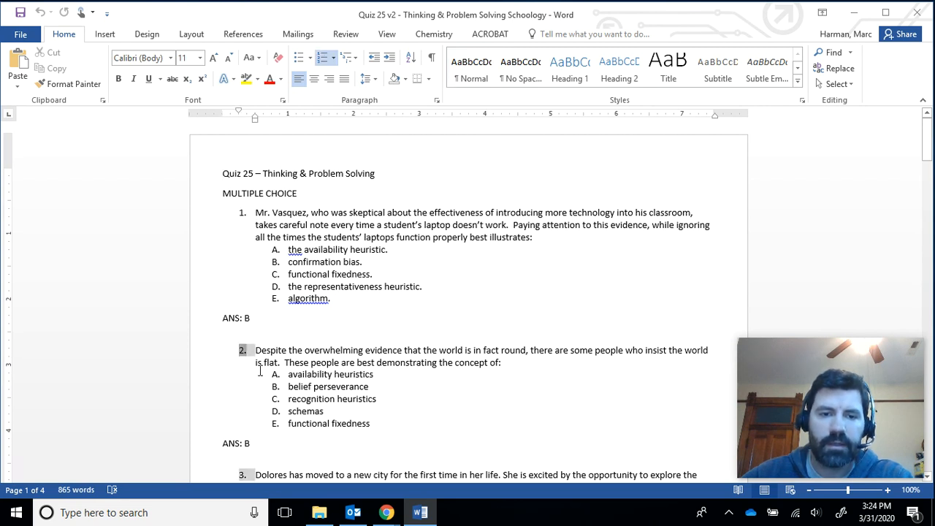
{"action": "left_click", "coordinate": [242, 213]}
{"action": "left_click", "coordinate": [252, 350]}
{"action": "scroll", "coordinate": [312, 341], "scroll_direction": "down", "scroll_amount": 1}
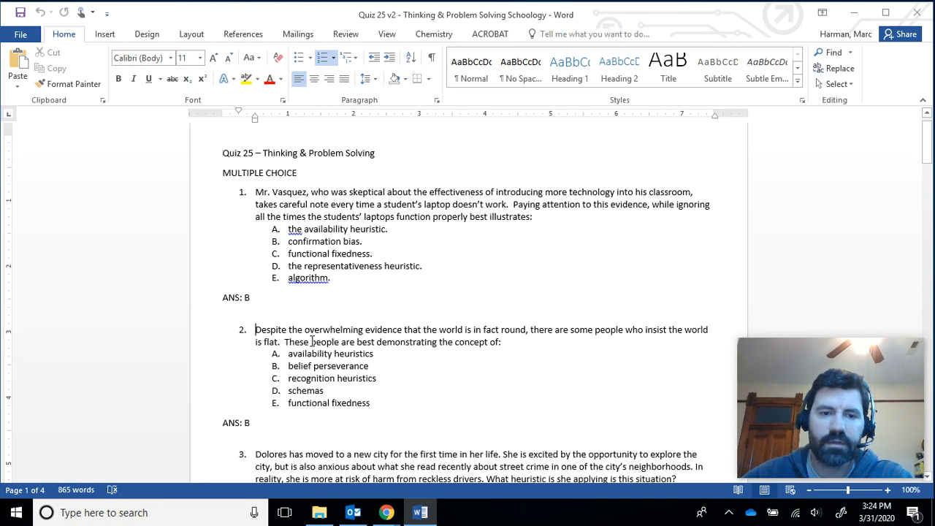
{"action": "left_click", "coordinate": [241, 317]}
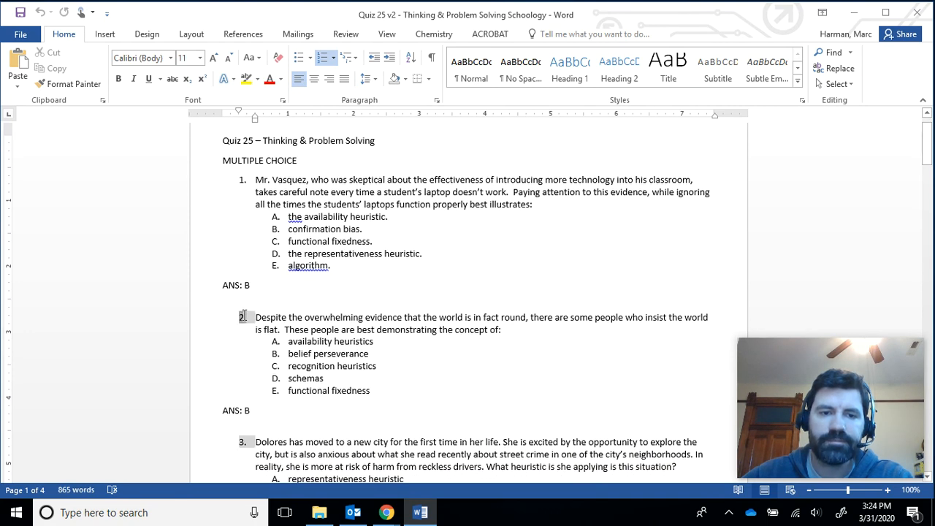
{"action": "left_click", "coordinate": [276, 220]}
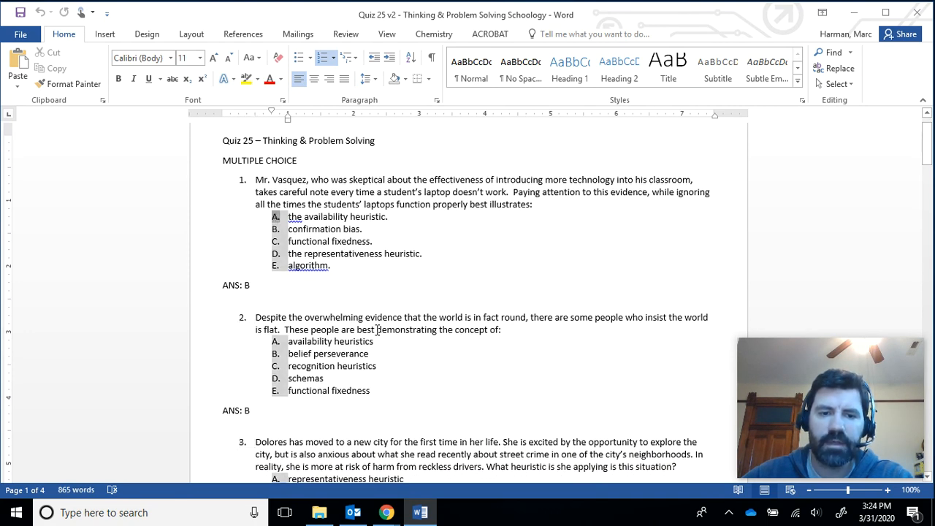
{"action": "scroll", "coordinate": [378, 332], "scroll_direction": "down", "scroll_amount": 6}
{"action": "scroll", "coordinate": [378, 330], "scroll_direction": "down", "scroll_amount": 6}
{"action": "scroll", "coordinate": [378, 330], "scroll_direction": "up", "scroll_amount": 13}
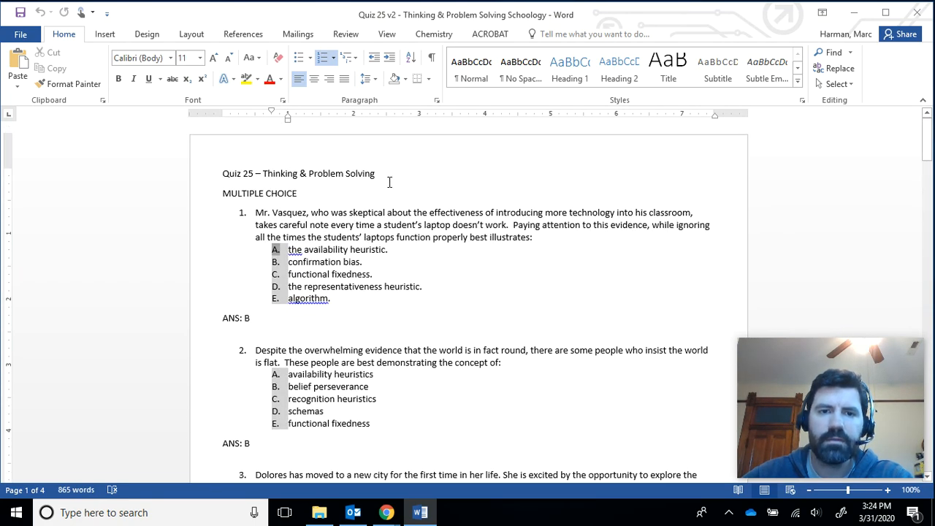
{"action": "left_click", "coordinate": [399, 172]}
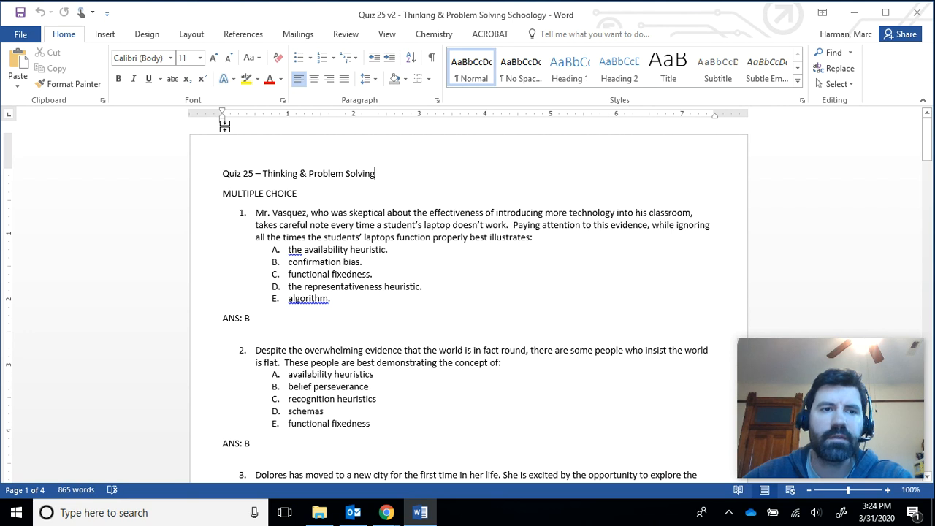
Step: Save the quiz to the Desktop as Rich Text Format under its current file name, replacing the existing file
{"action": "left_click", "coordinate": [20, 36]}
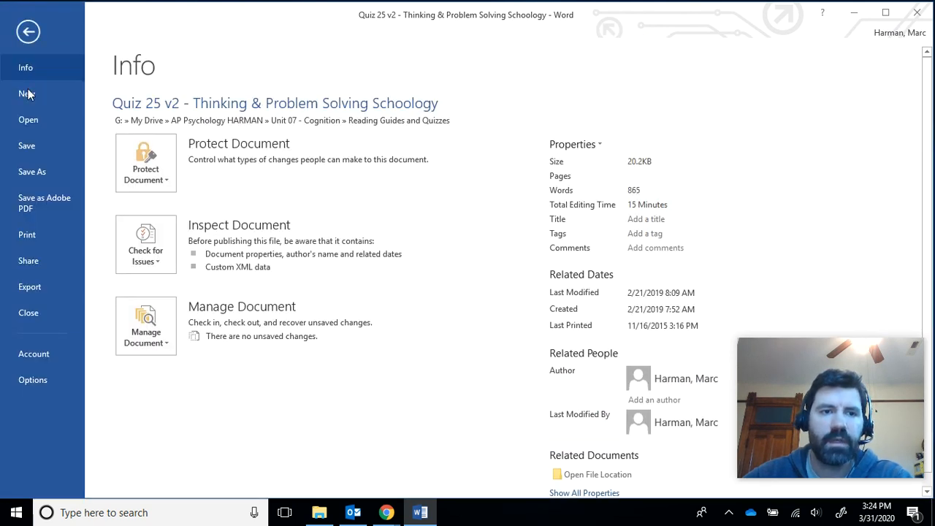
{"action": "left_click", "coordinate": [31, 176]}
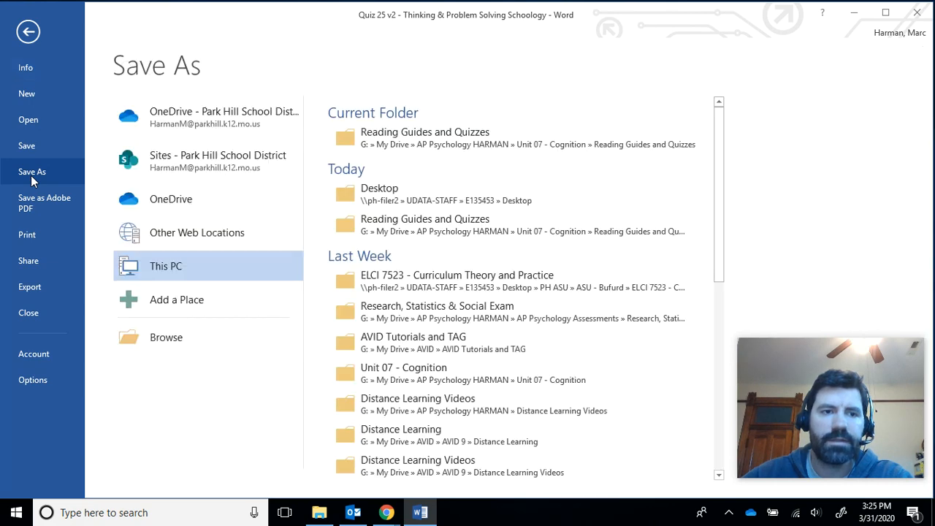
{"action": "left_click", "coordinate": [197, 336]}
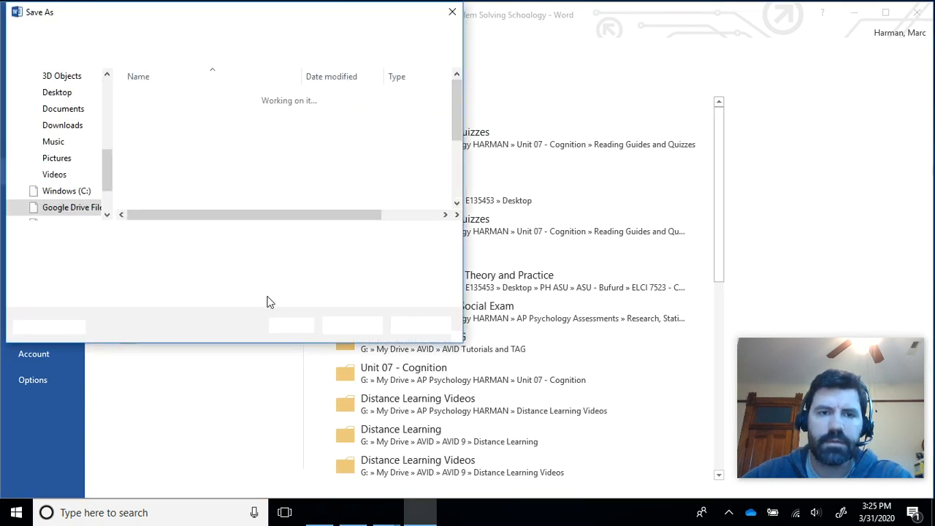
{"action": "left_click", "coordinate": [64, 94]}
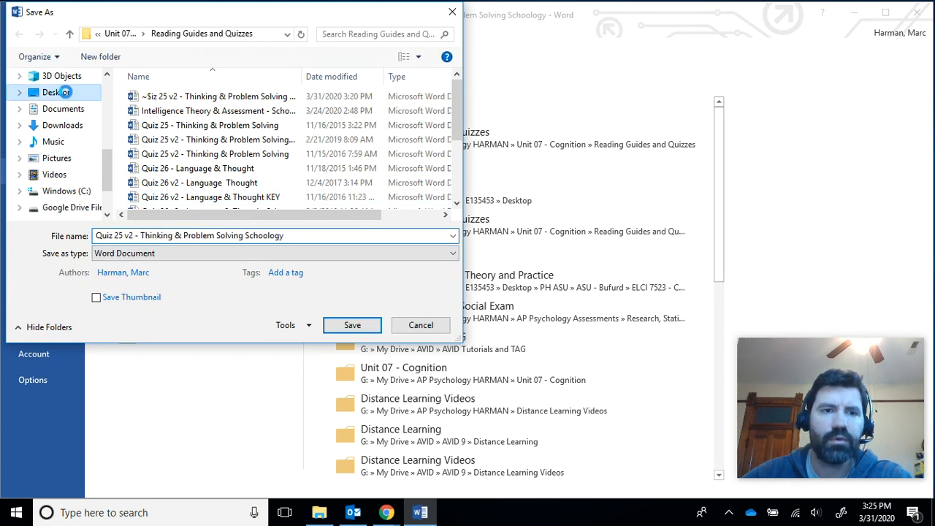
{"action": "left_click", "coordinate": [233, 253]}
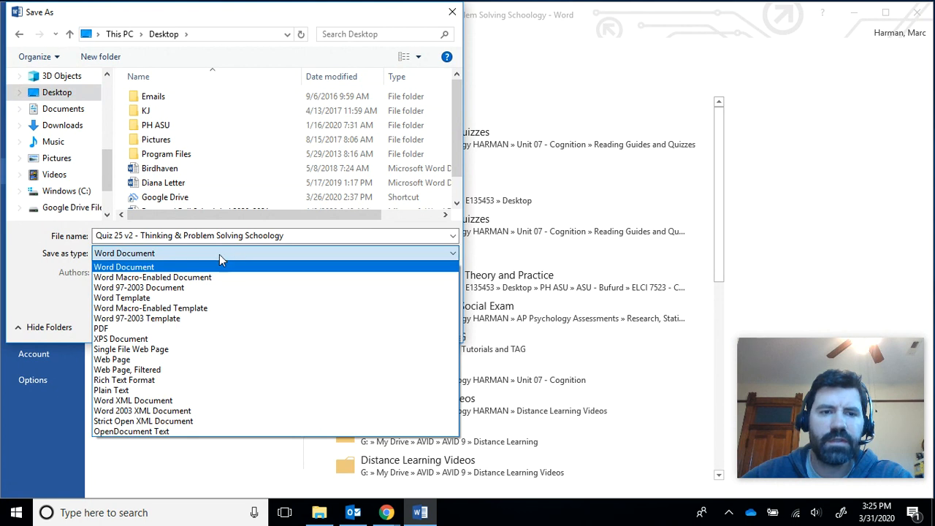
{"action": "left_click", "coordinate": [211, 267]}
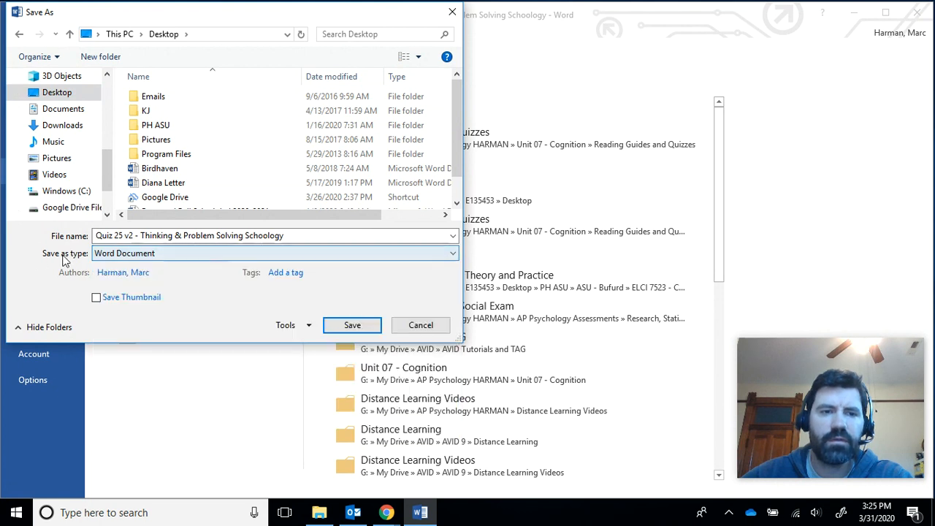
{"action": "left_click", "coordinate": [232, 252]}
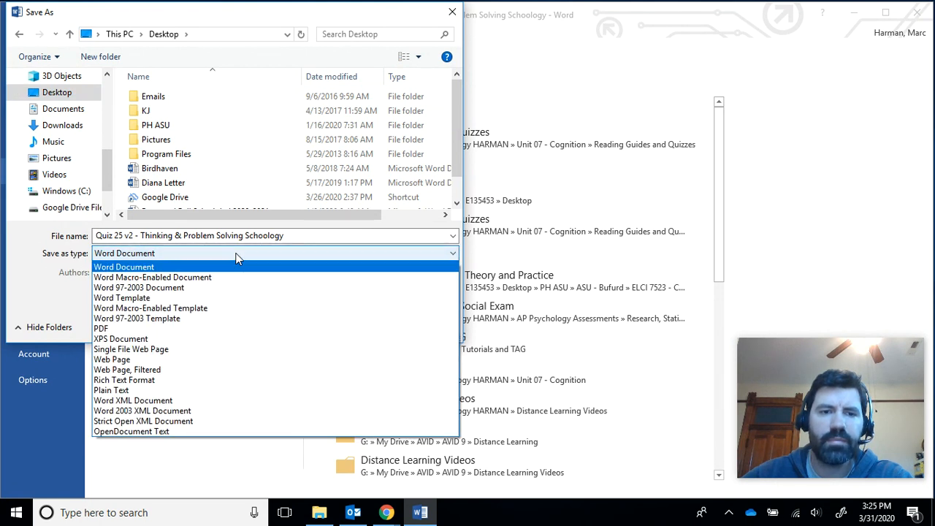
{"action": "left_click", "coordinate": [180, 380]}
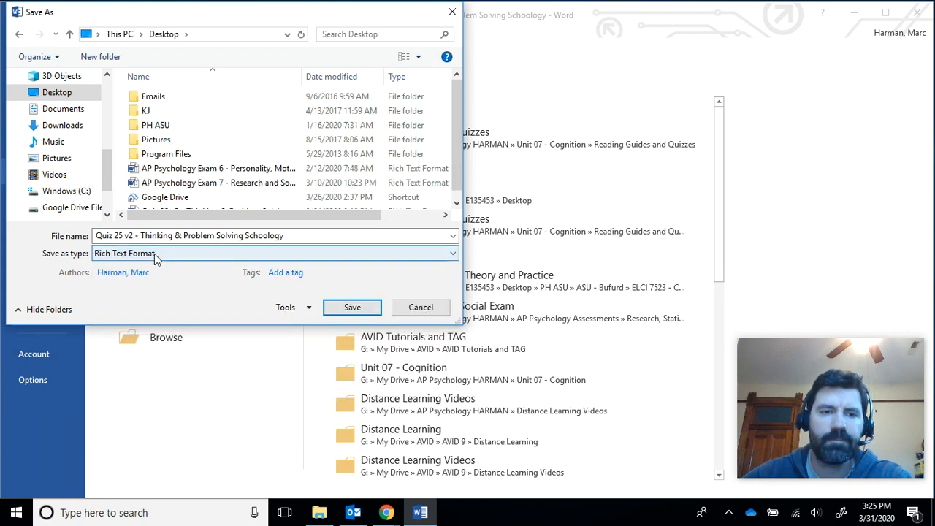
{"action": "left_click", "coordinate": [352, 307]}
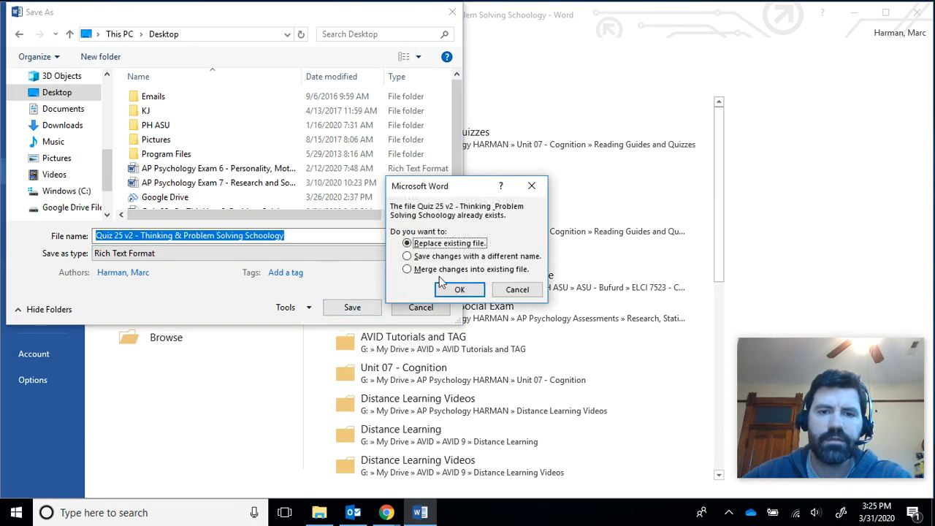
{"action": "left_click", "coordinate": [461, 289]}
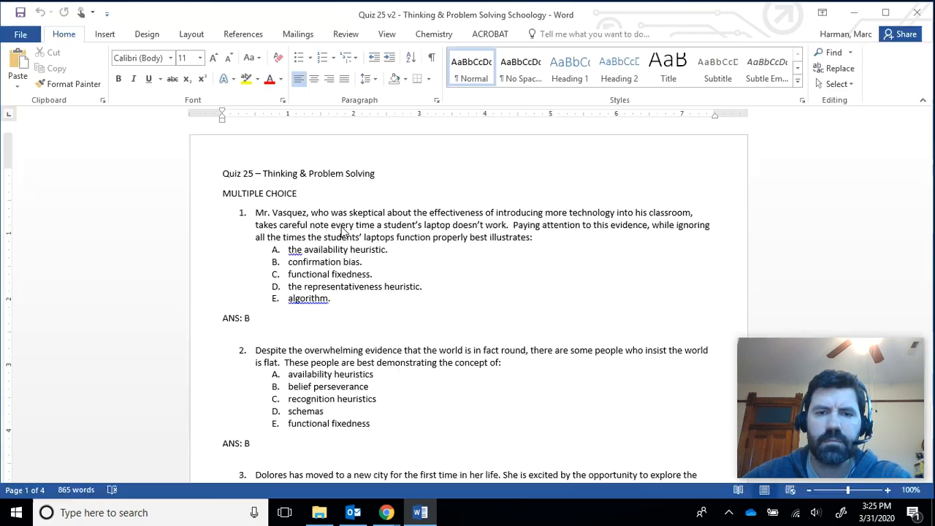
Step: Close the quiz document and the Reading Guides and Quizzes folder window, and launch ExamView ImportUtility
{"action": "left_click", "coordinate": [919, 15]}
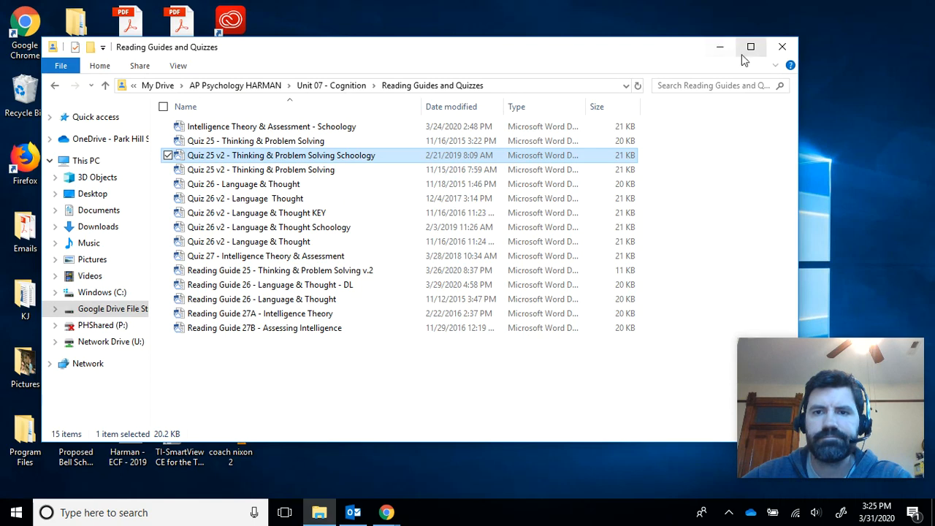
{"action": "left_click", "coordinate": [782, 47]}
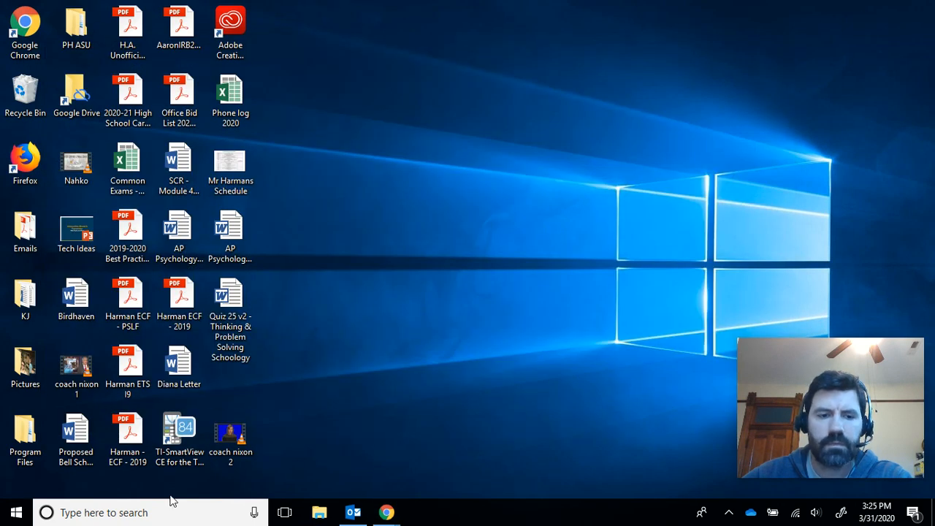
{"action": "left_click", "coordinate": [115, 512]}
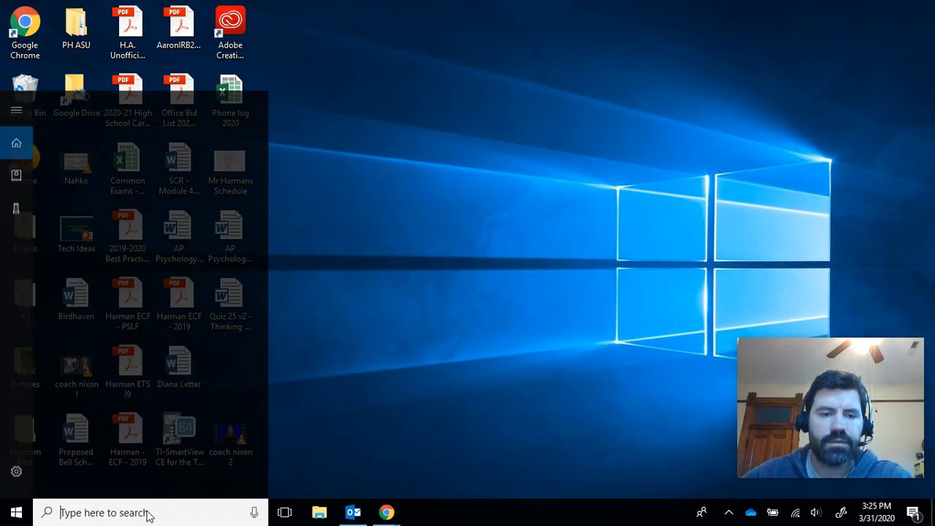
{"action": "type", "text": "Ex"}
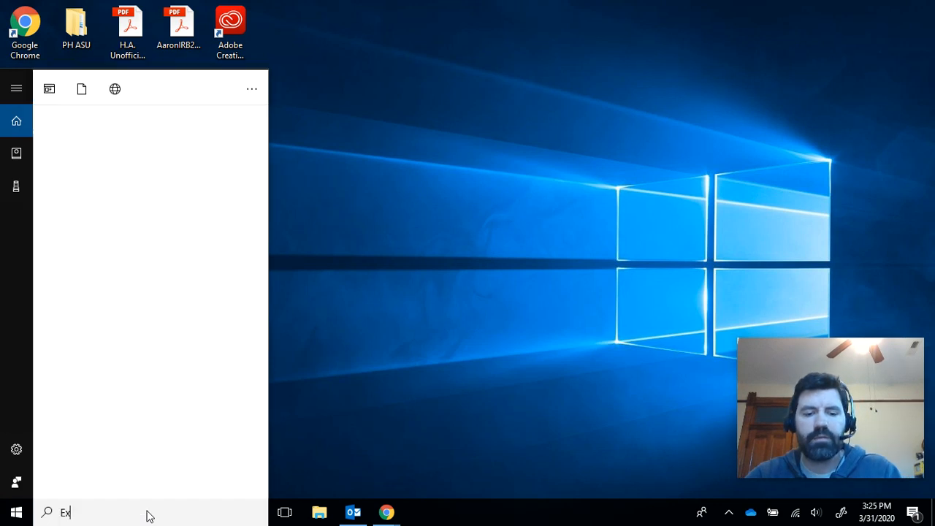
{"action": "type", "text": "amViewq"}
{"action": "key", "text": "BackSpace"}
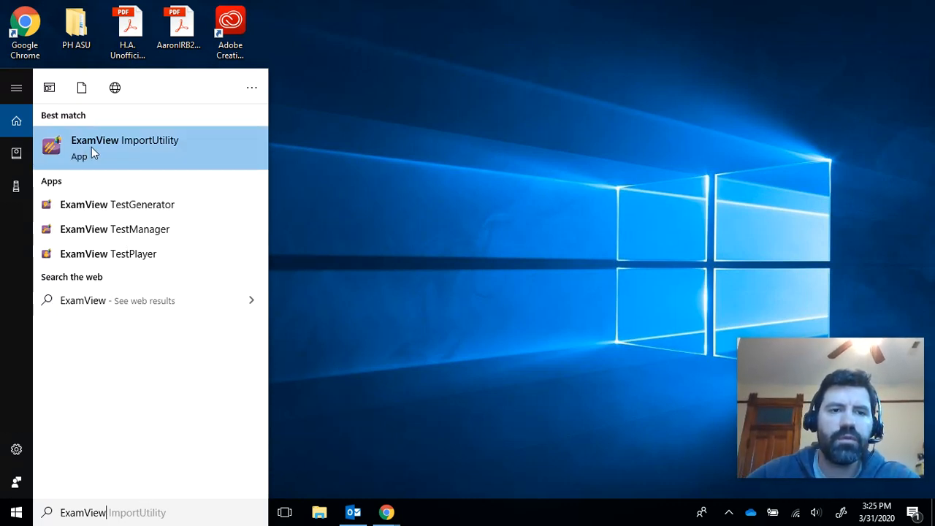
{"action": "left_click", "coordinate": [151, 145]}
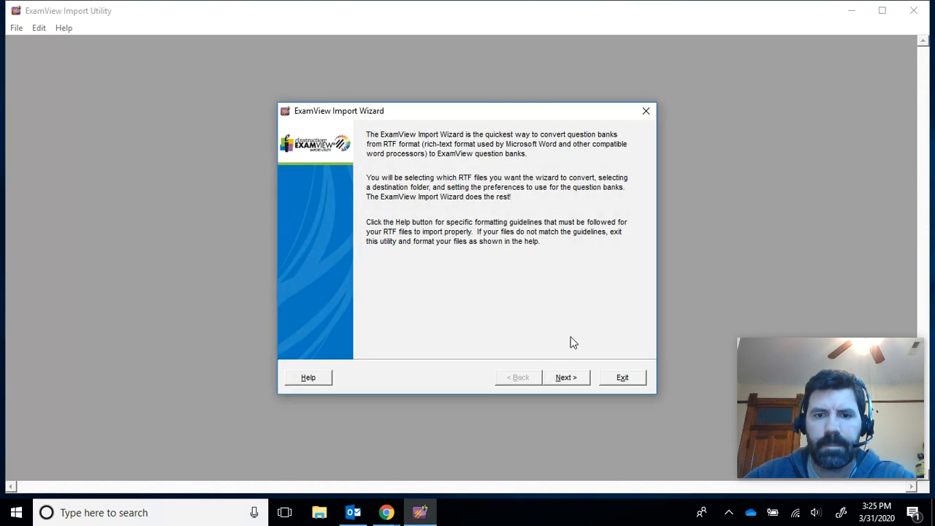
Step: Start the import wizard's file selection and set the Desktop as the source folder for RTF files
{"action": "left_click", "coordinate": [566, 380]}
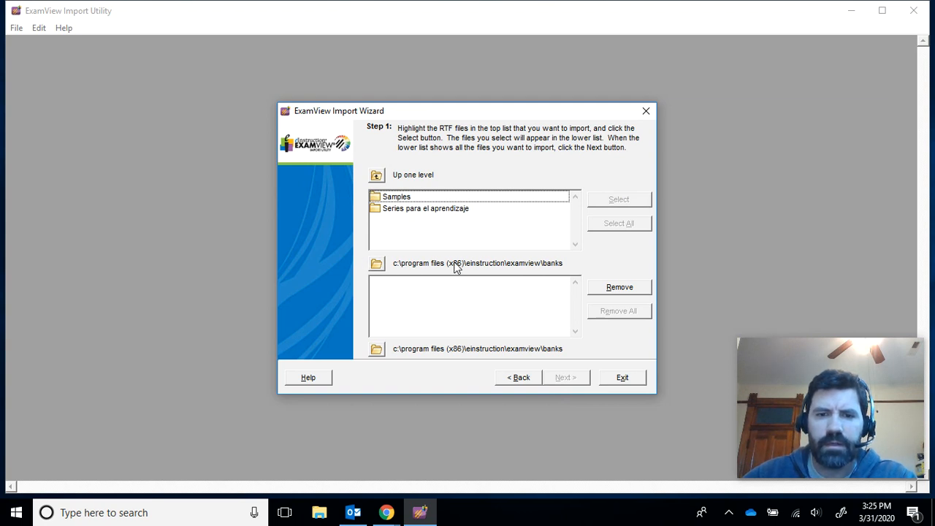
{"action": "left_click", "coordinate": [377, 268]}
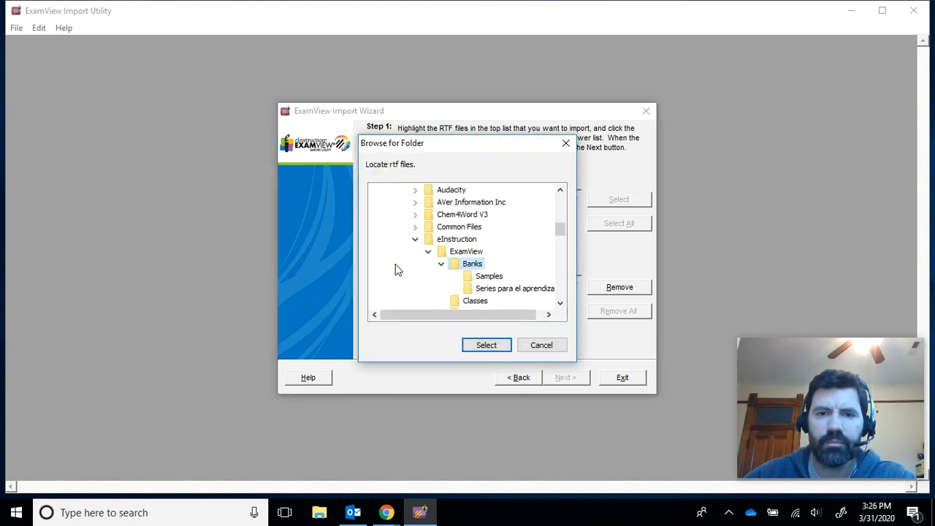
{"action": "scroll", "coordinate": [455, 243], "scroll_direction": "up", "scroll_amount": 3}
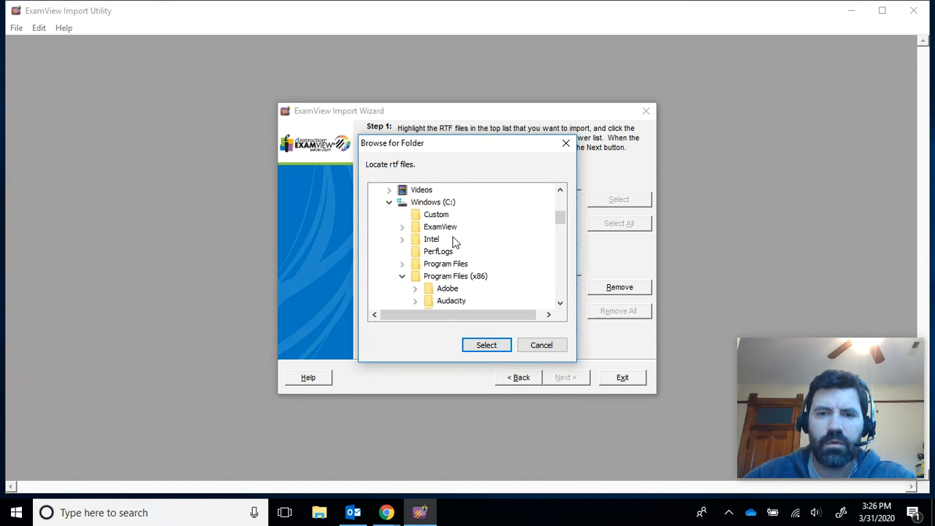
{"action": "scroll", "coordinate": [454, 243], "scroll_direction": "up", "scroll_amount": 2}
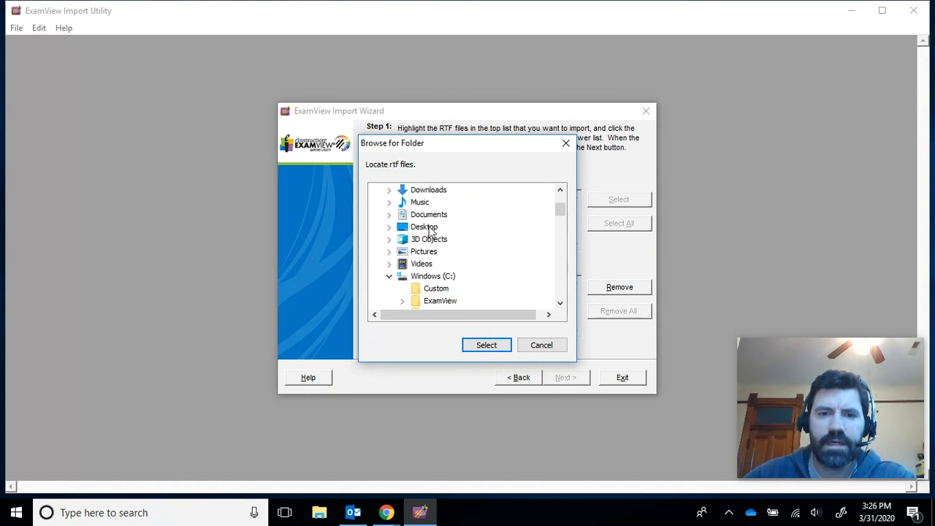
{"action": "left_click", "coordinate": [428, 228]}
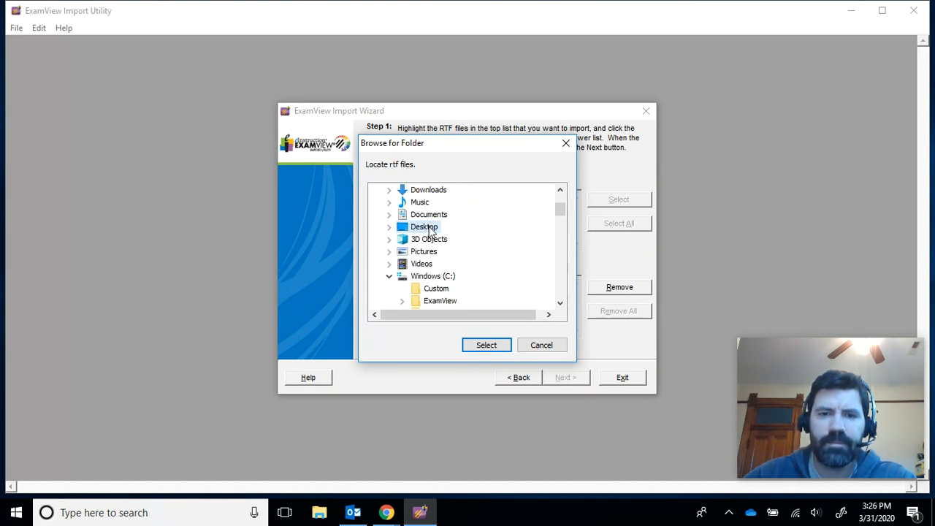
{"action": "left_click", "coordinate": [486, 346]}
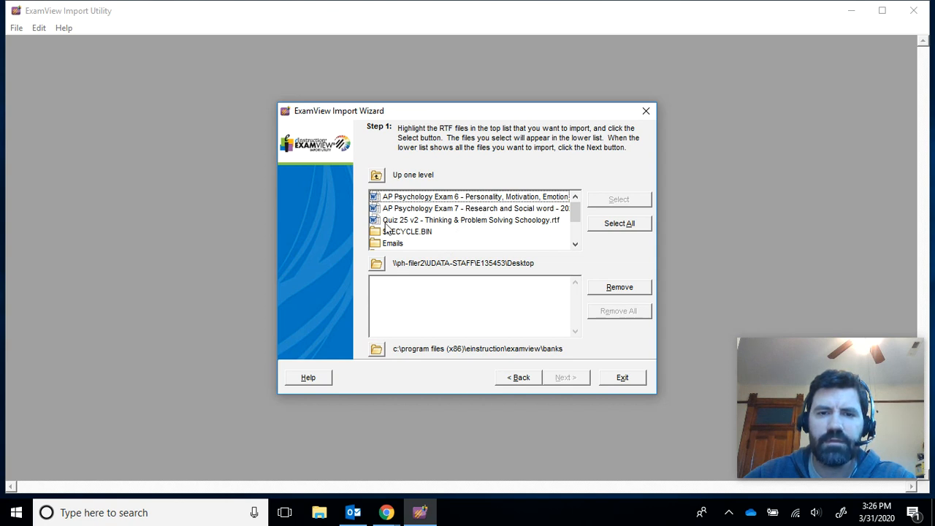
Step: Add "Quiz 25 v2 - Thinking & Problem Solving Schoology.rtf" to the import list and advance to the Step 3 font and style settings
{"action": "left_click", "coordinate": [468, 222]}
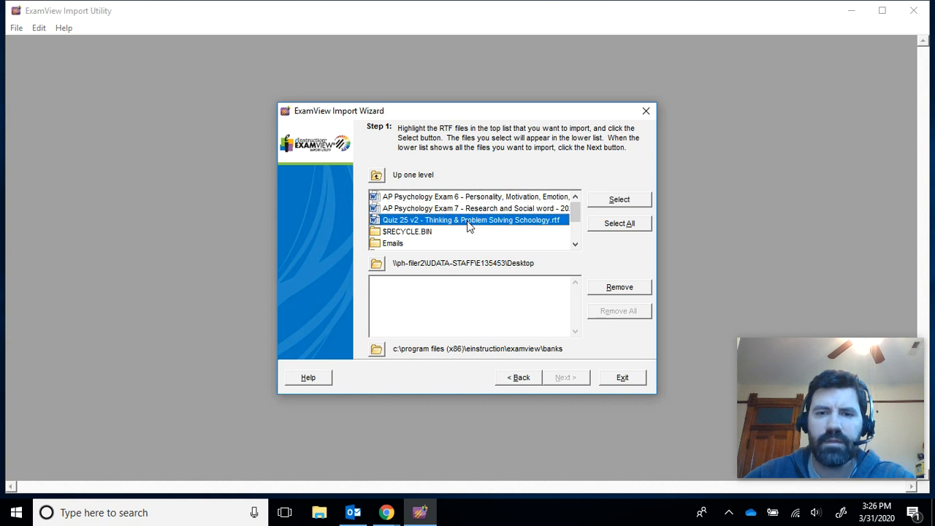
{"action": "left_click", "coordinate": [619, 200]}
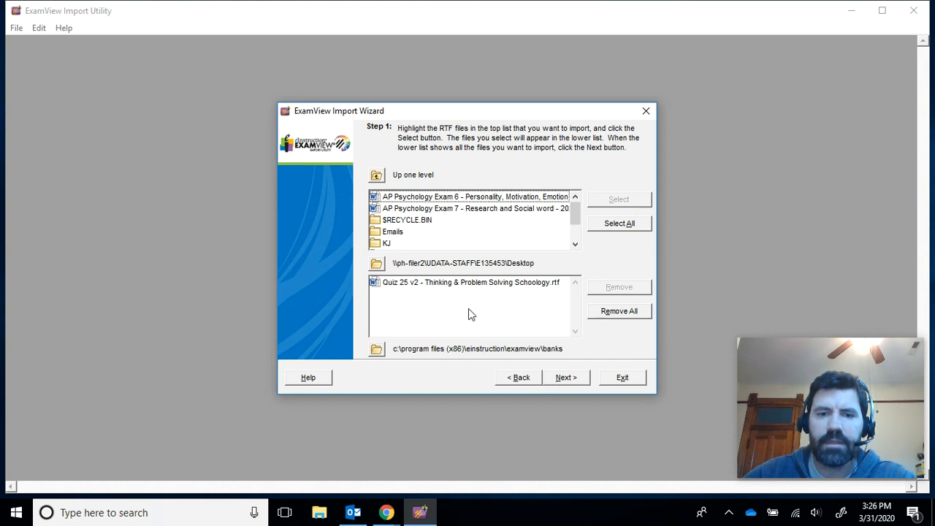
{"action": "left_click", "coordinate": [568, 380]}
{"action": "left_click", "coordinate": [566, 381]}
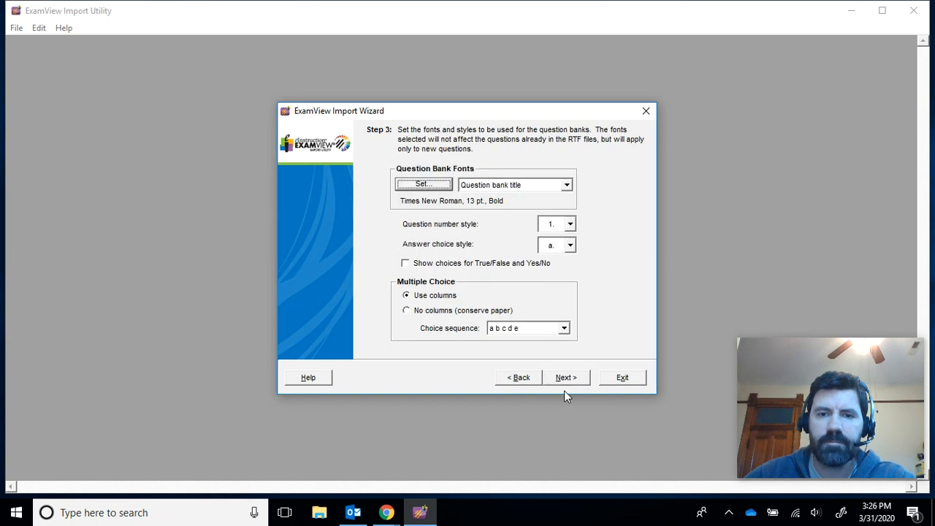
Step: Finish the import wizard with its default font, style and destination settings, choosing to replace all existing question banks
{"action": "left_click", "coordinate": [564, 379]}
{"action": "left_click", "coordinate": [565, 379]}
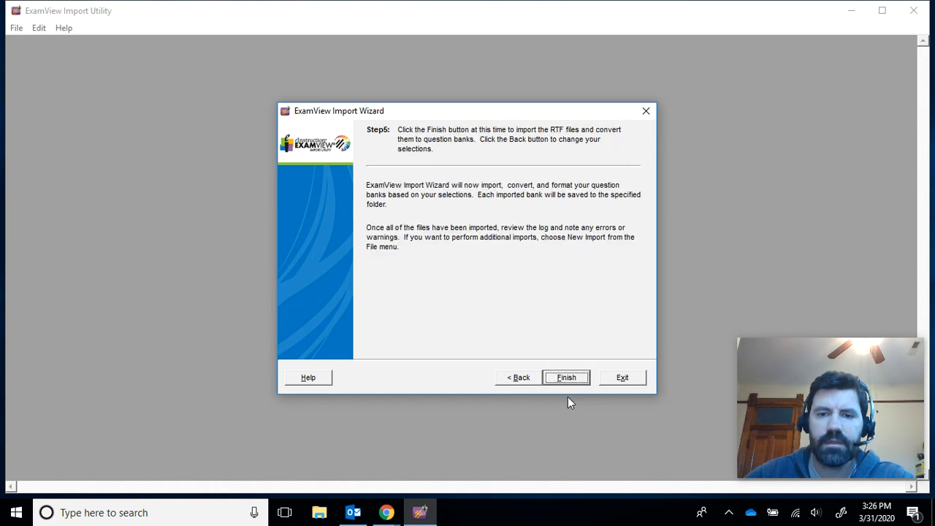
{"action": "left_click", "coordinate": [567, 380]}
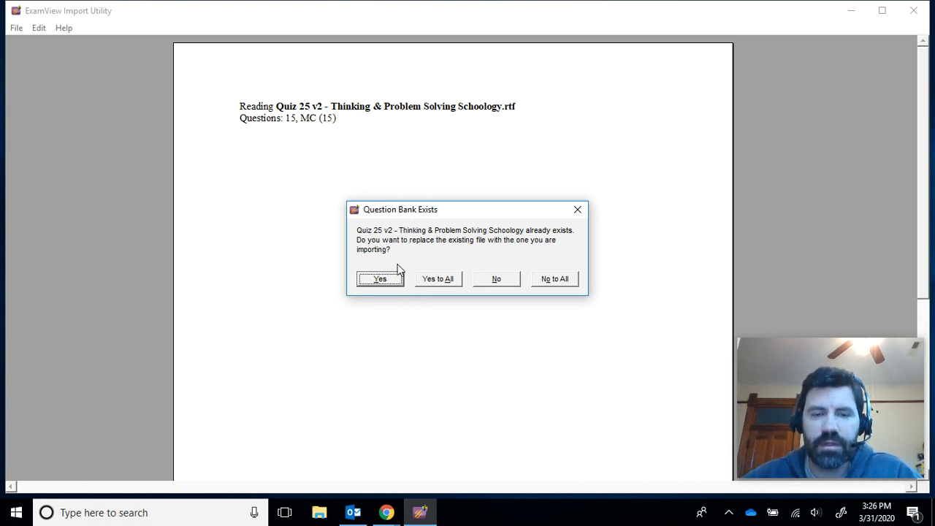
{"action": "left_click", "coordinate": [442, 281]}
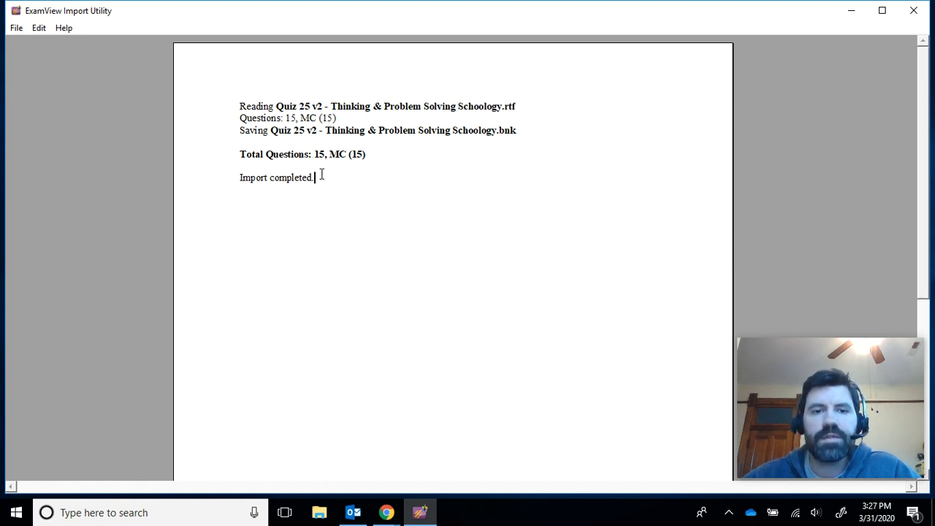
Step: Close the Import Utility, launch ExamView TestGenerator, and start opening an existing question bank
{"action": "left_click", "coordinate": [913, 16]}
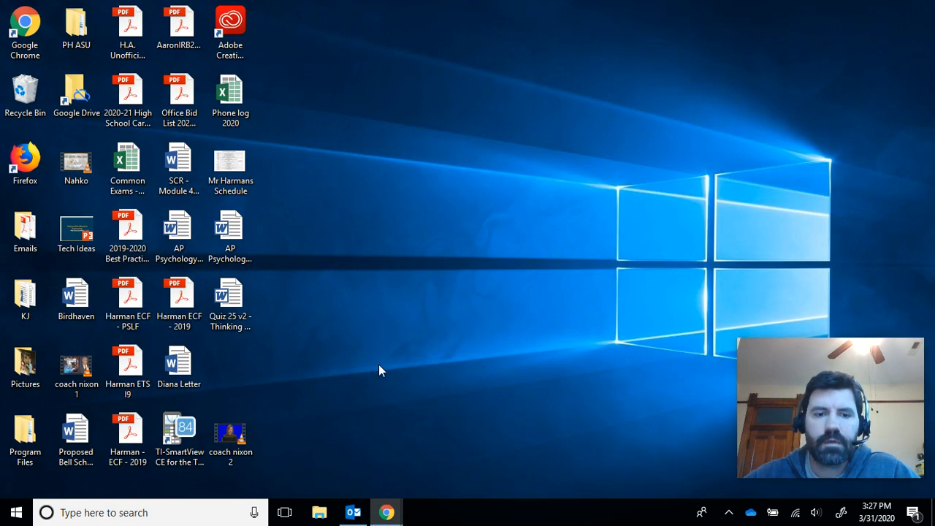
{"action": "left_click", "coordinate": [134, 512]}
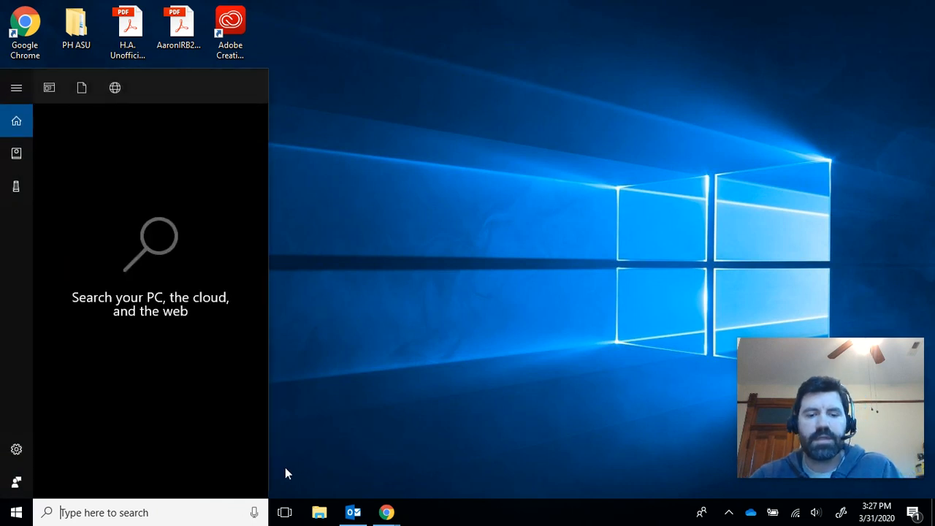
{"action": "type", "text": "ExamView"}
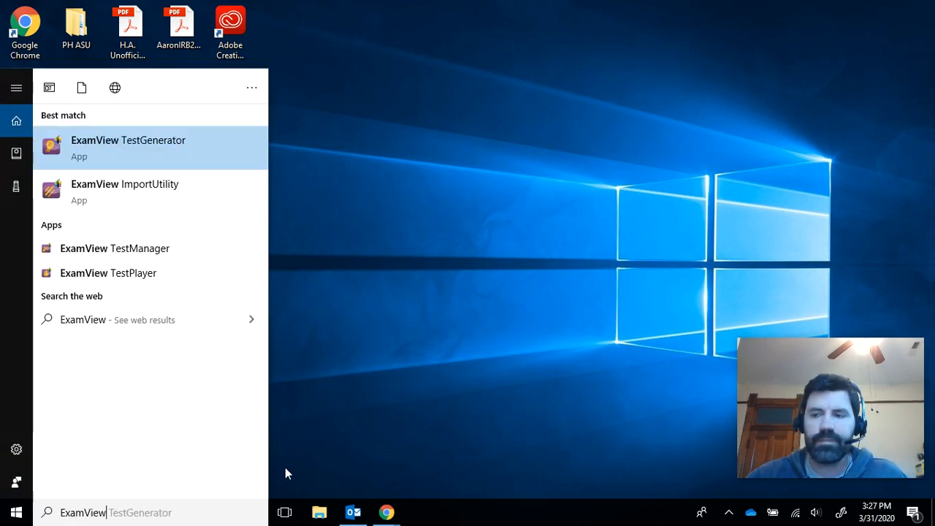
{"action": "left_click", "coordinate": [109, 148]}
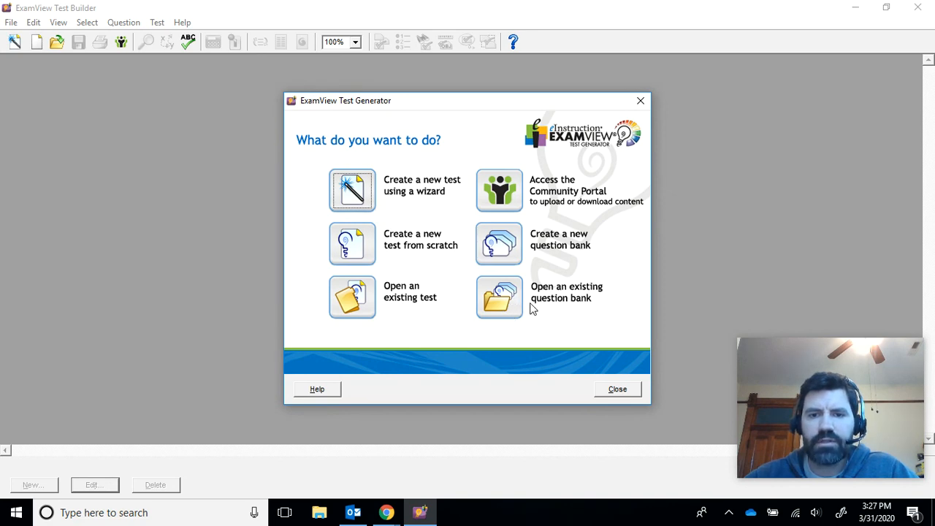
{"action": "left_click", "coordinate": [504, 295]}
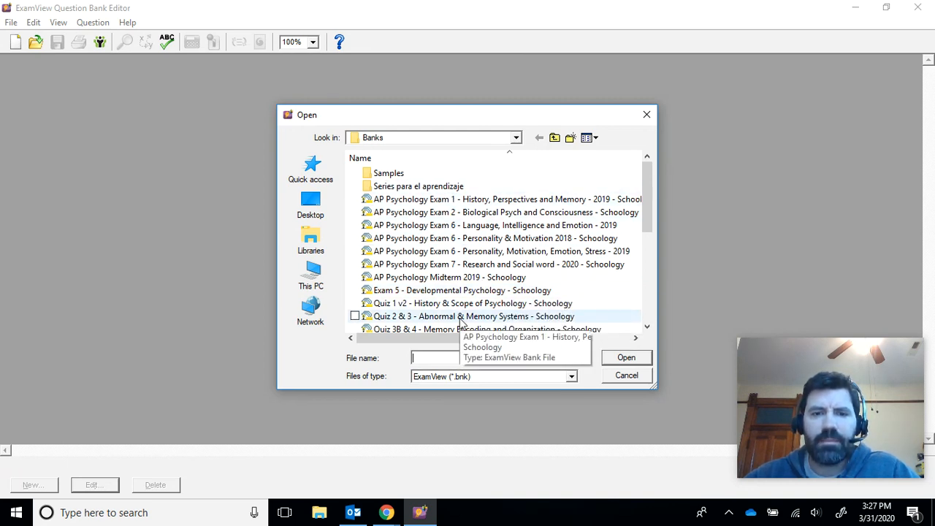
Step: Examine the question banks in the Banks folder and where that folder sits in the drive's folder hierarchy
{"action": "scroll", "coordinate": [479, 286], "scroll_direction": "down", "scroll_amount": 4}
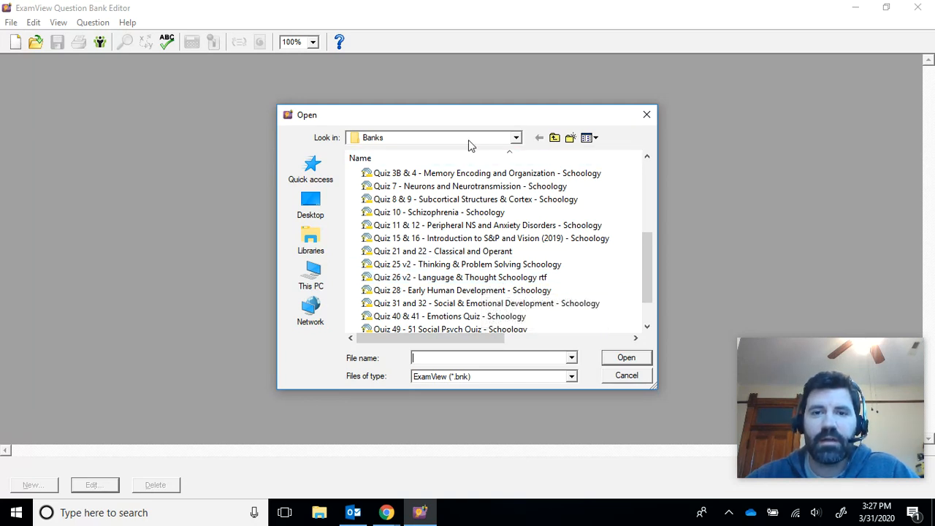
{"action": "left_click", "coordinate": [515, 139]}
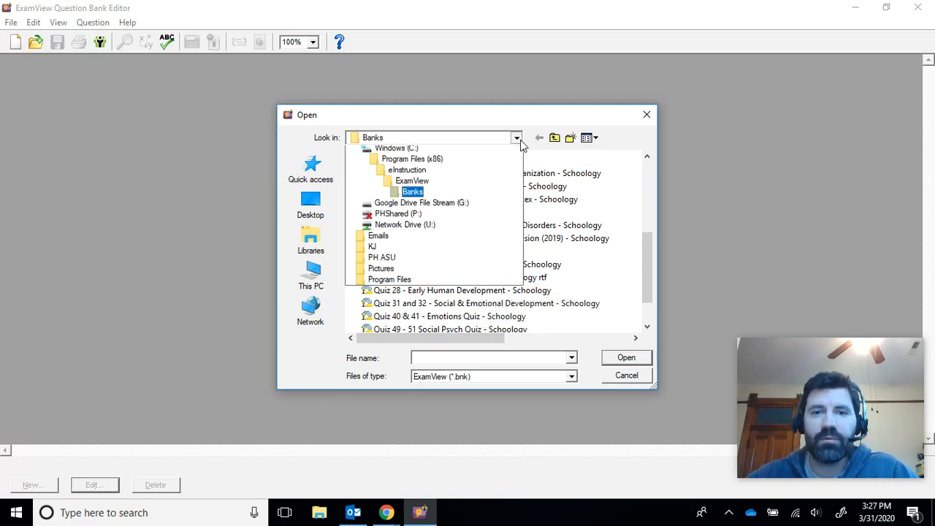
{"action": "left_click", "coordinate": [518, 141]}
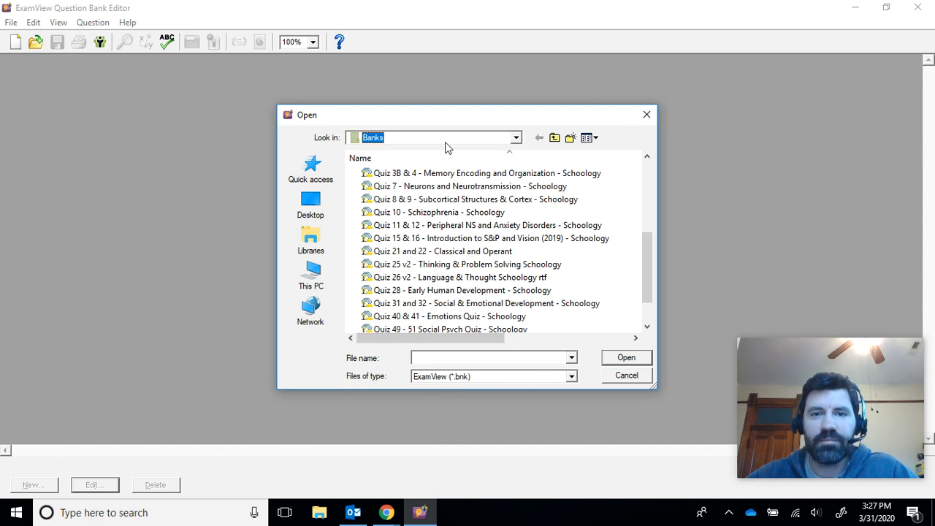
{"action": "left_click", "coordinate": [517, 139]}
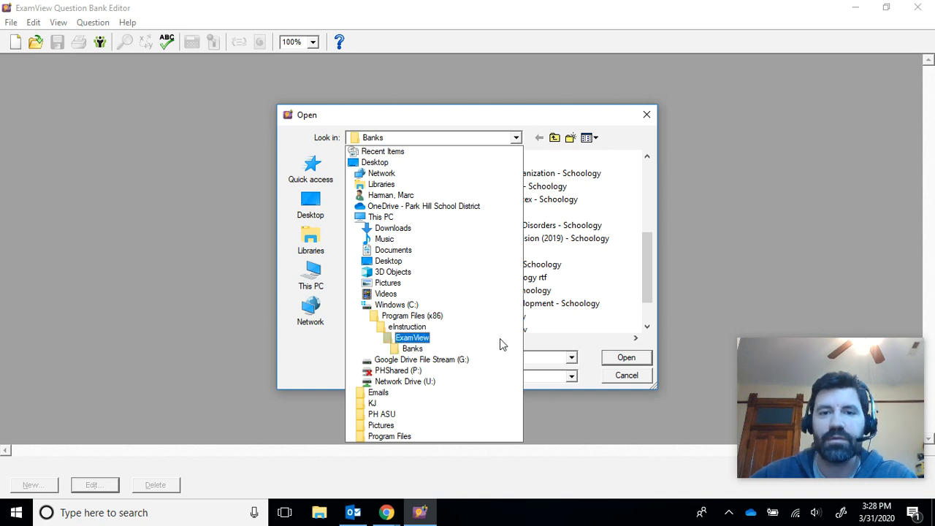
{"action": "left_click", "coordinate": [407, 141]}
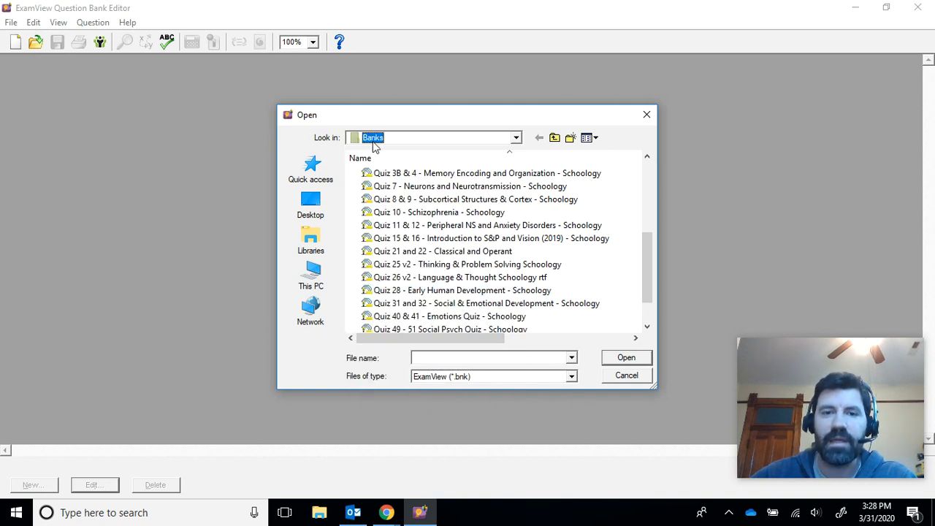
{"action": "left_click", "coordinate": [516, 141]}
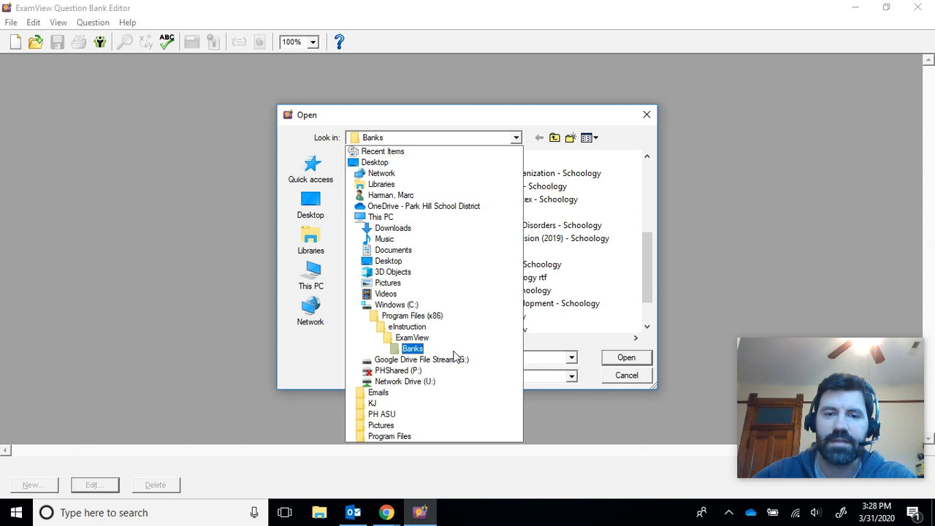
{"action": "left_click", "coordinate": [653, 283]}
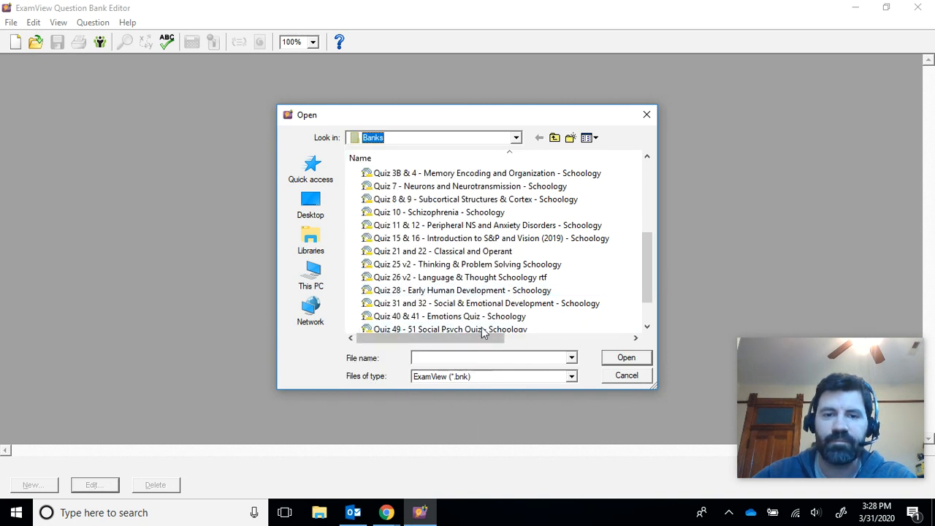
Step: Open the question bank "Quiz 26 v2 - Language & Thought Schoology rtf" and look over its first questions
{"action": "left_click", "coordinate": [456, 278]}
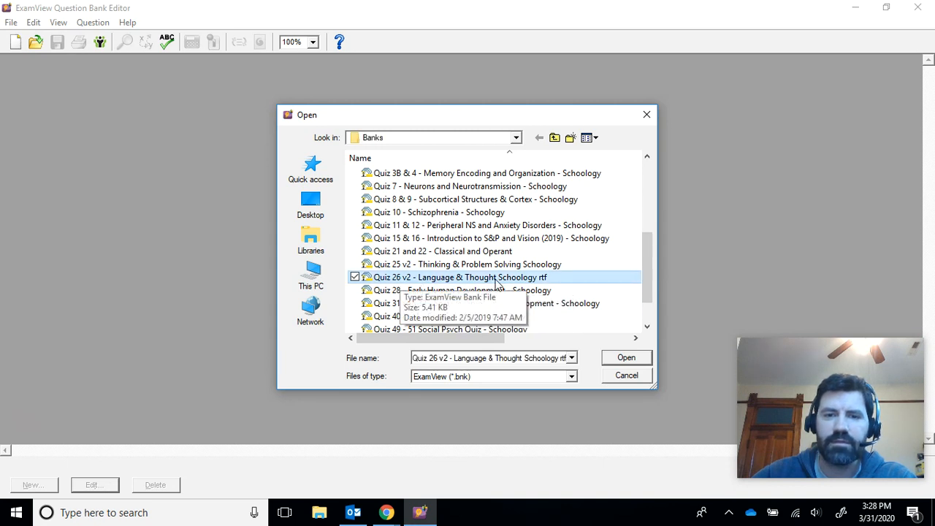
{"action": "left_click", "coordinate": [626, 358]}
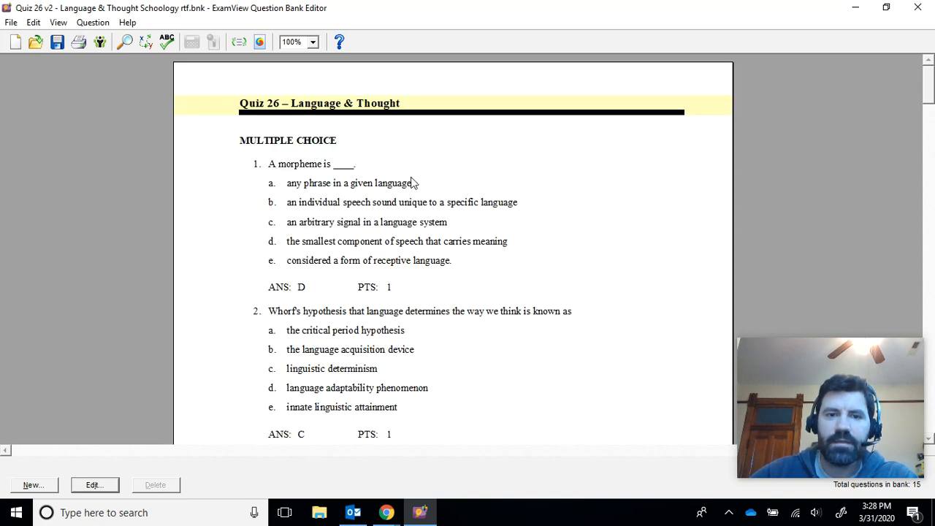
{"action": "scroll", "coordinate": [413, 216], "scroll_direction": "down", "scroll_amount": 3}
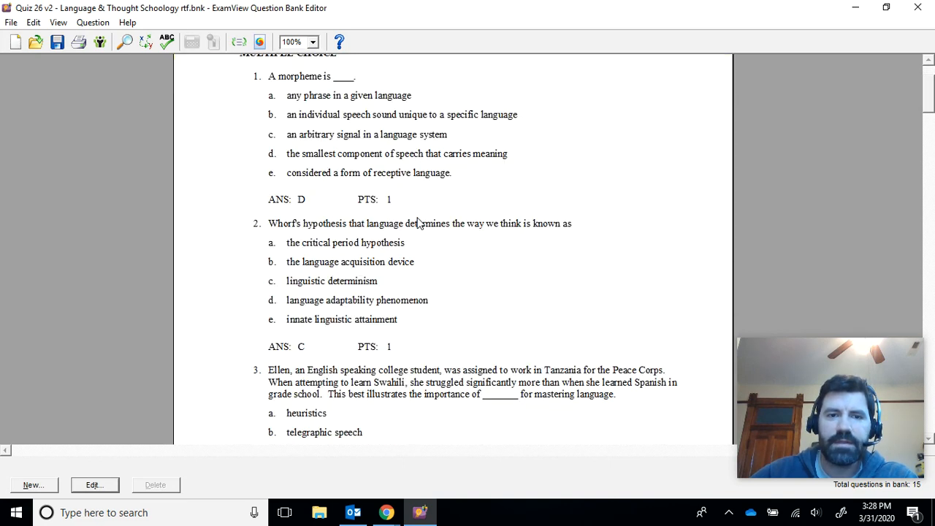
{"action": "scroll", "coordinate": [417, 230], "scroll_direction": "up", "scroll_amount": 3}
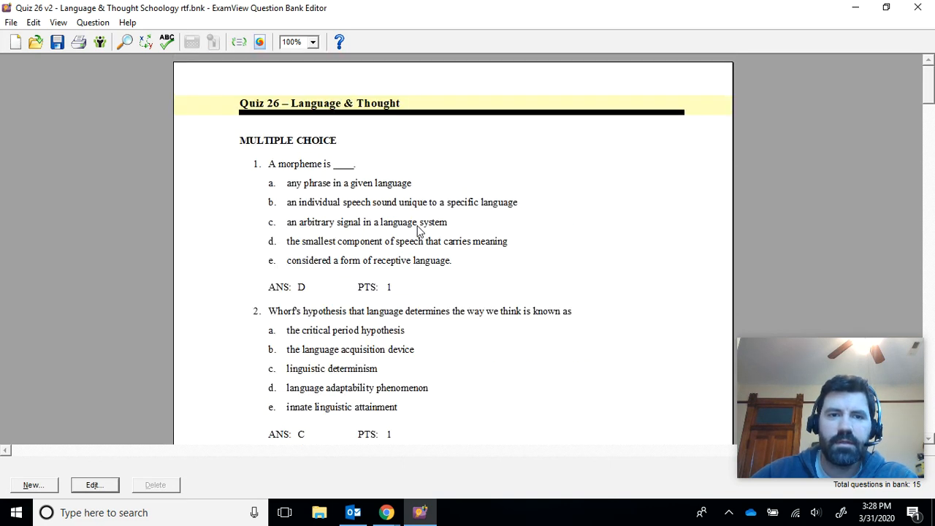
Step: Start exporting the question bank in Blackboard 7.1-9.0 format under the file name "Quiz 26" in the Banks folder
{"action": "left_click", "coordinate": [12, 24]}
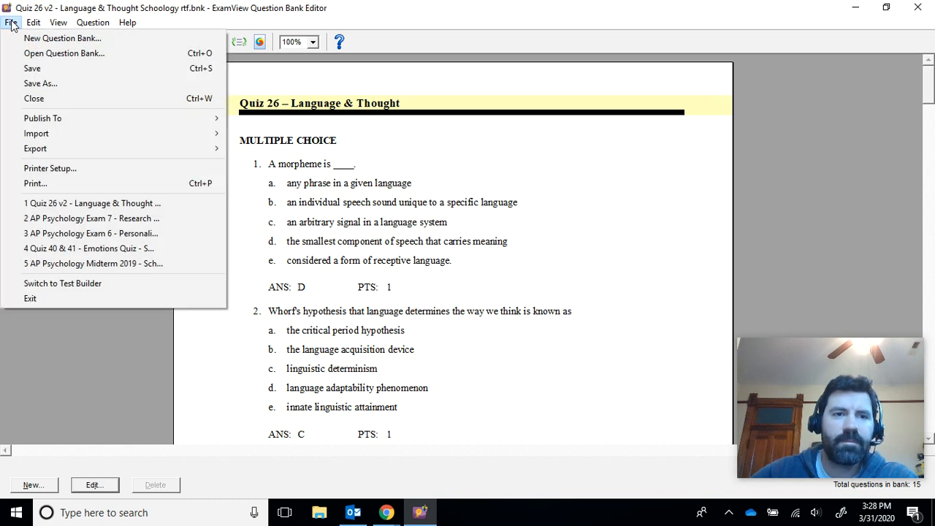
{"action": "mouse_move", "coordinate": [63, 155]}
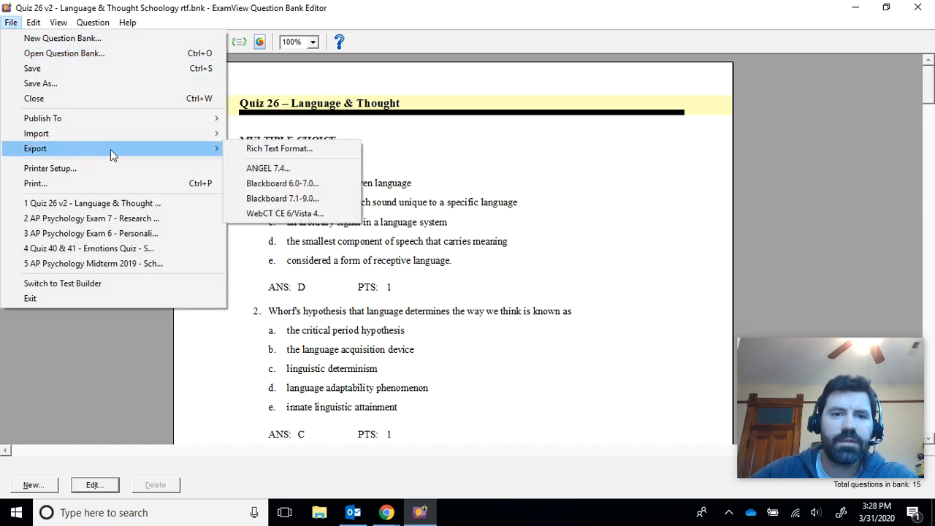
{"action": "left_click", "coordinate": [325, 206]}
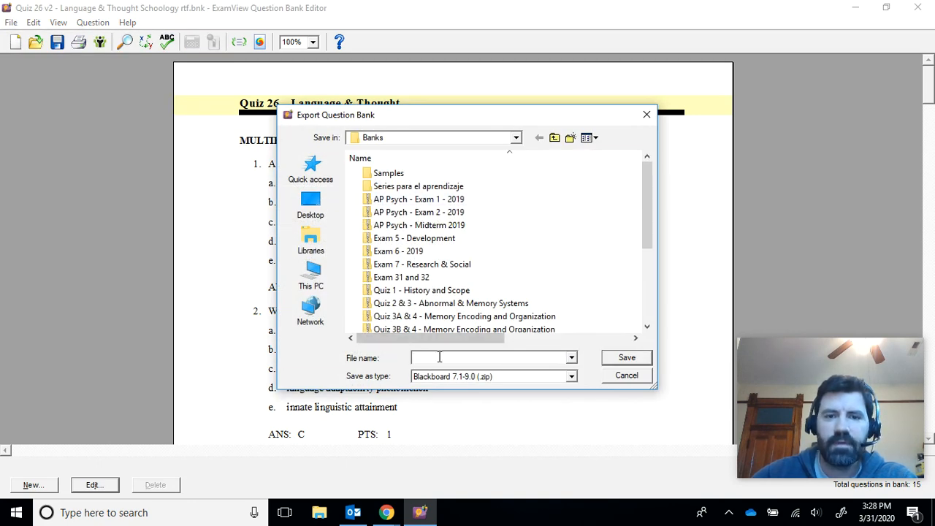
{"action": "type", "text": "Q"}
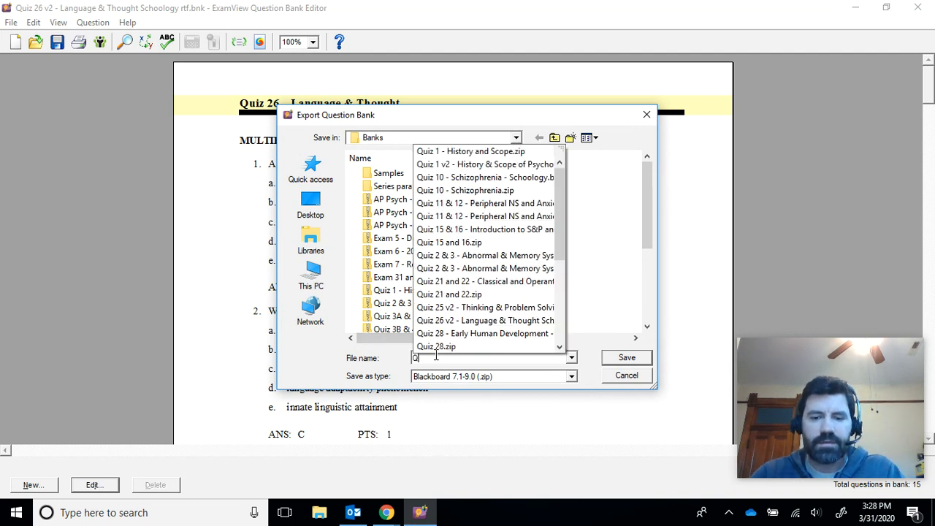
{"action": "type", "text": "uiz 26"}
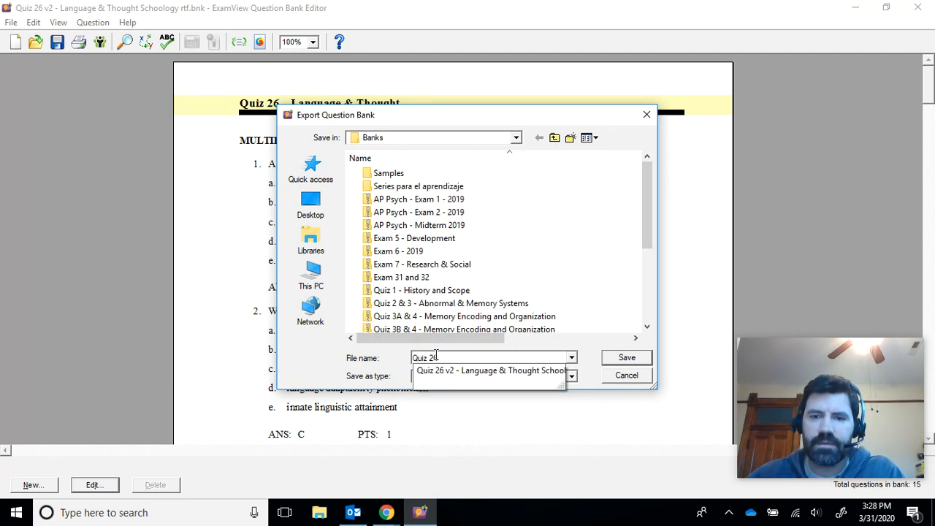
{"action": "left_click", "coordinate": [624, 361]}
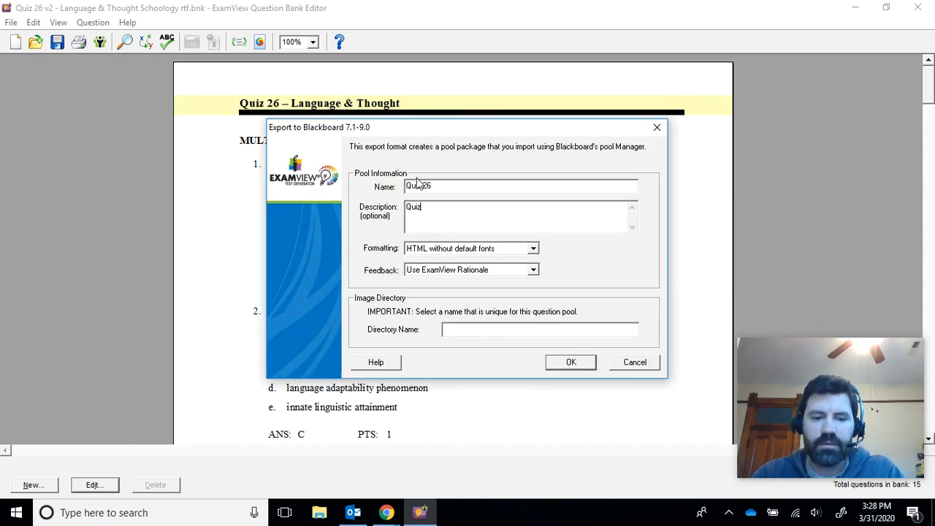
Step: Complete the Blackboard export with "Quiz 26" as pool name and description, and fill in a unique image directory name
{"action": "key", "text": "Tab"}
{"action": "key", "text": "Tab"}
{"action": "key", "text": "Tab"}
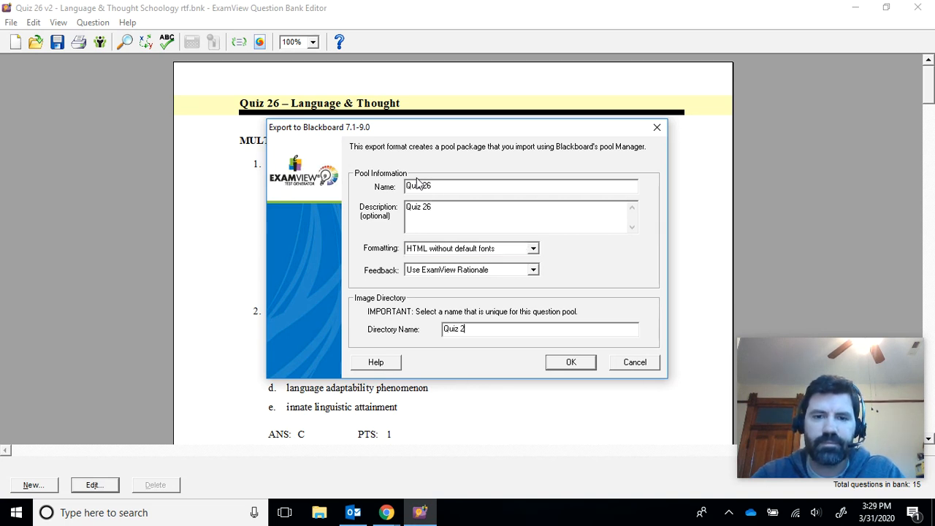
{"action": "left_click", "coordinate": [571, 364]}
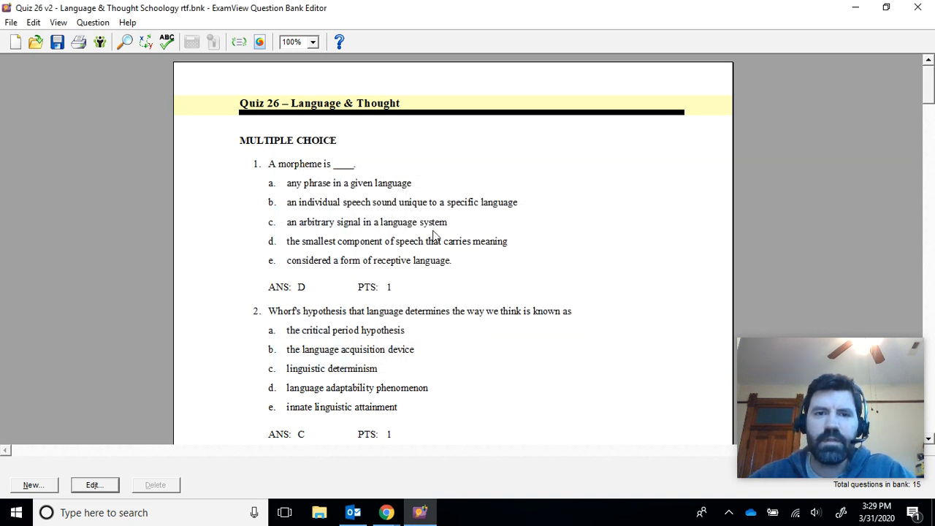
Step: Close the ExamView Question Bank Editor and switch to Chrome with a new tab open
{"action": "left_click", "coordinate": [919, 8]}
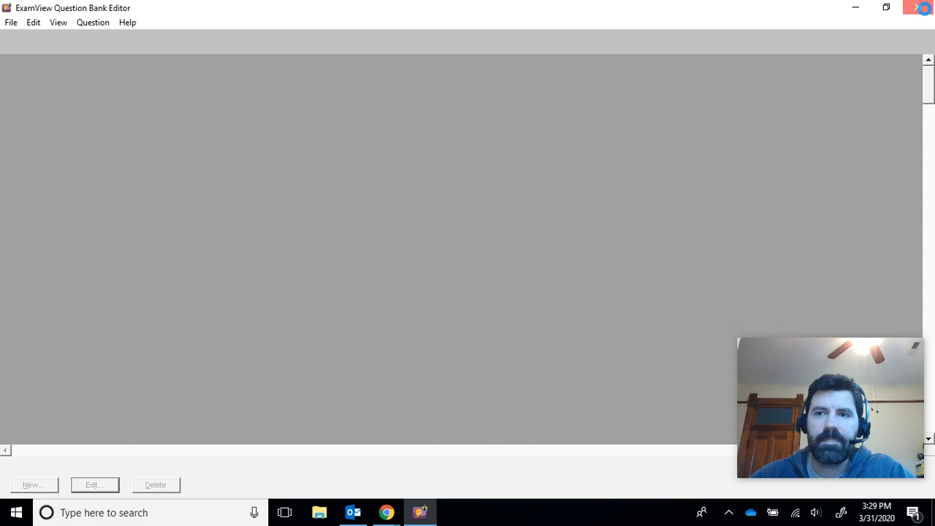
{"action": "left_click", "coordinate": [918, 8]}
{"action": "mouse_move", "coordinate": [382, 517]}
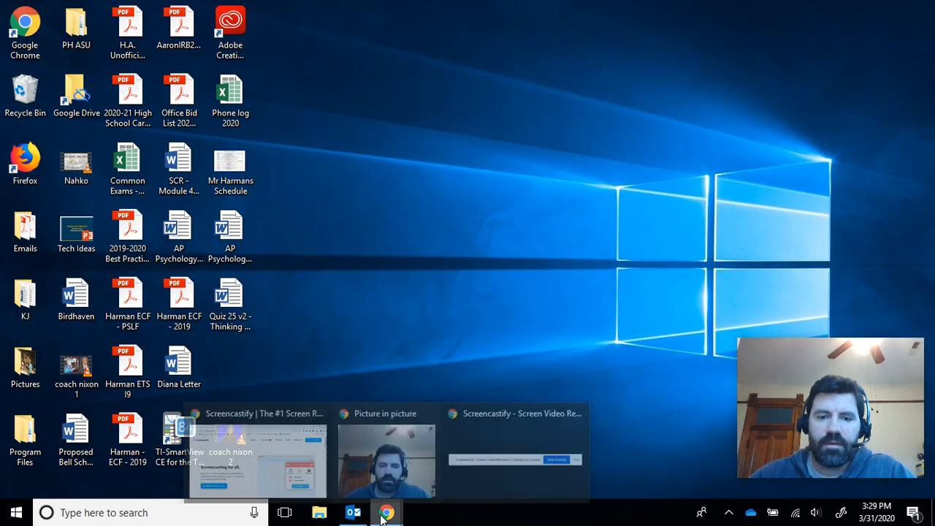
{"action": "left_click", "coordinate": [255, 446]}
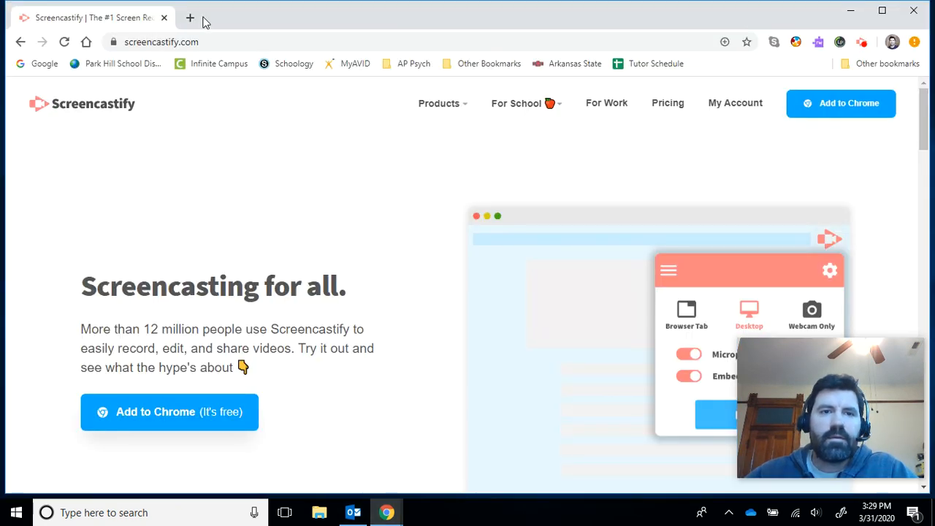
{"action": "left_click", "coordinate": [190, 18]}
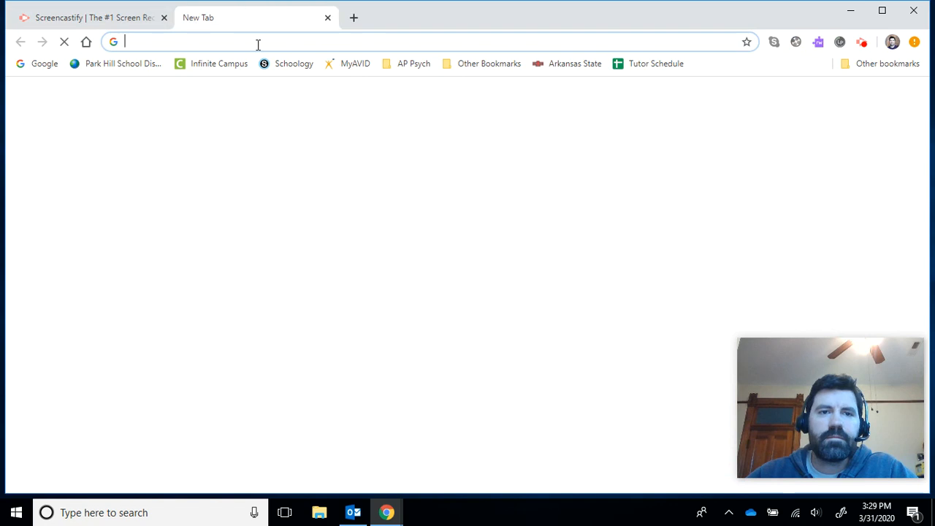
Step: Sign in to Schoology with the saved credentials and open the AP Psychology course
{"action": "left_click", "coordinate": [290, 68]}
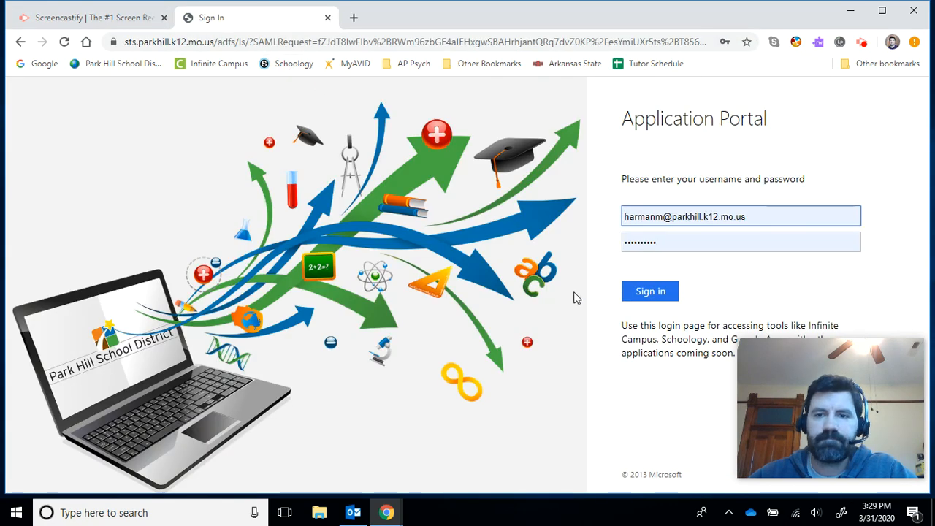
{"action": "left_click", "coordinate": [647, 294]}
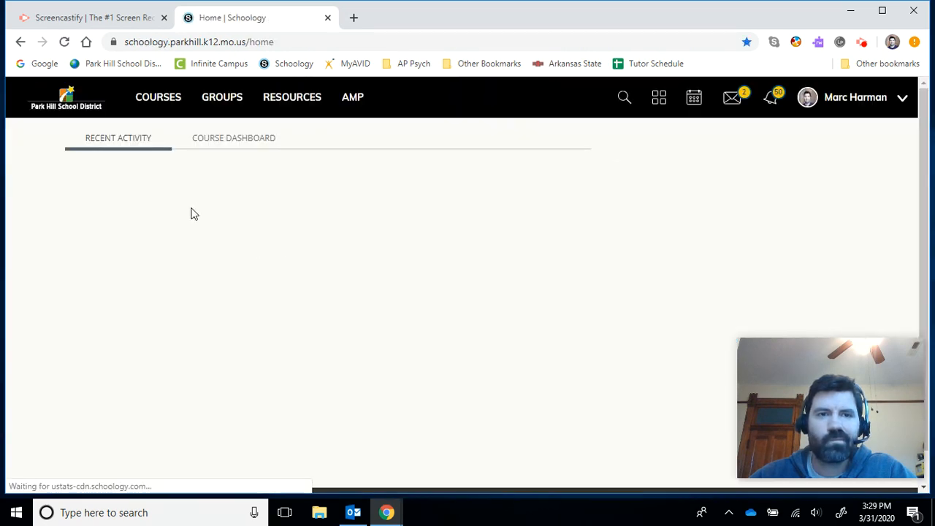
{"action": "left_click", "coordinate": [167, 105]}
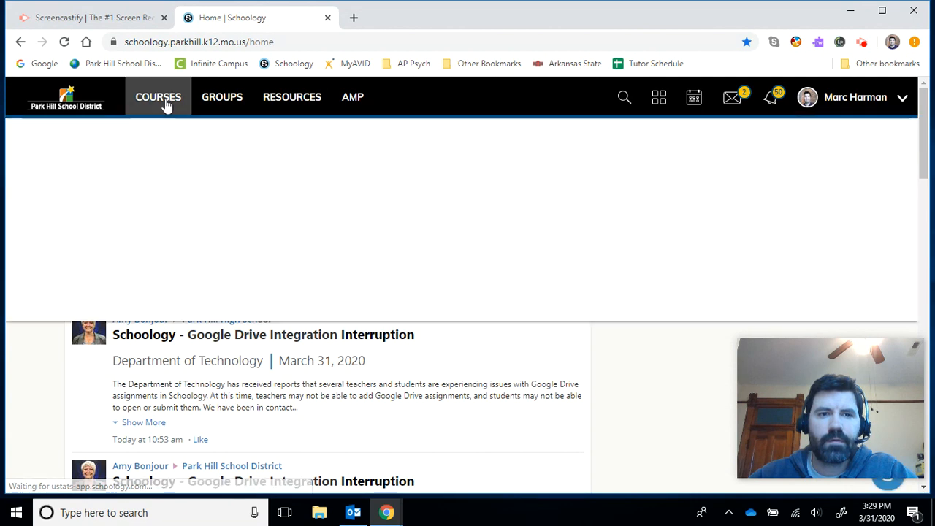
{"action": "left_click", "coordinate": [366, 372]}
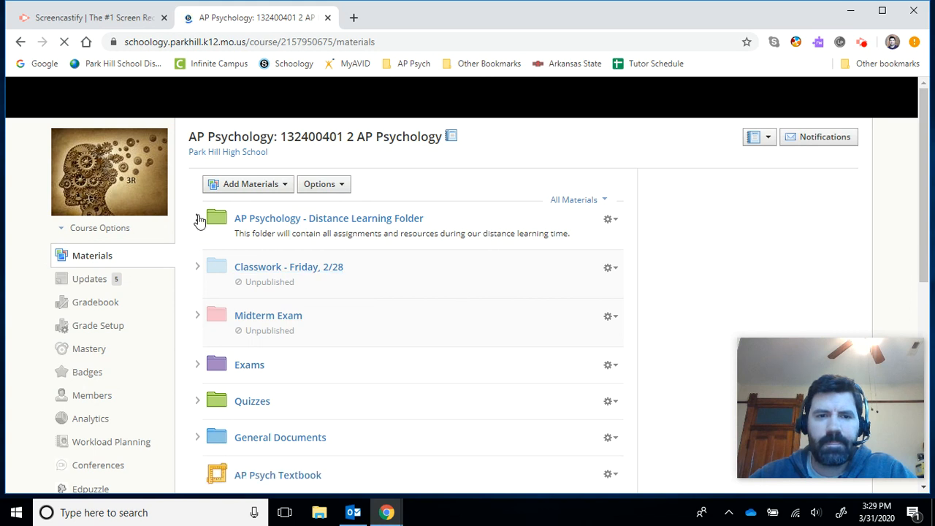
Step: Open the "Wednesday 4/1 - DUE Thursday @ 11:59" folder inside the AP Psychology - Distance Learning Folder
{"action": "left_click", "coordinate": [198, 218]}
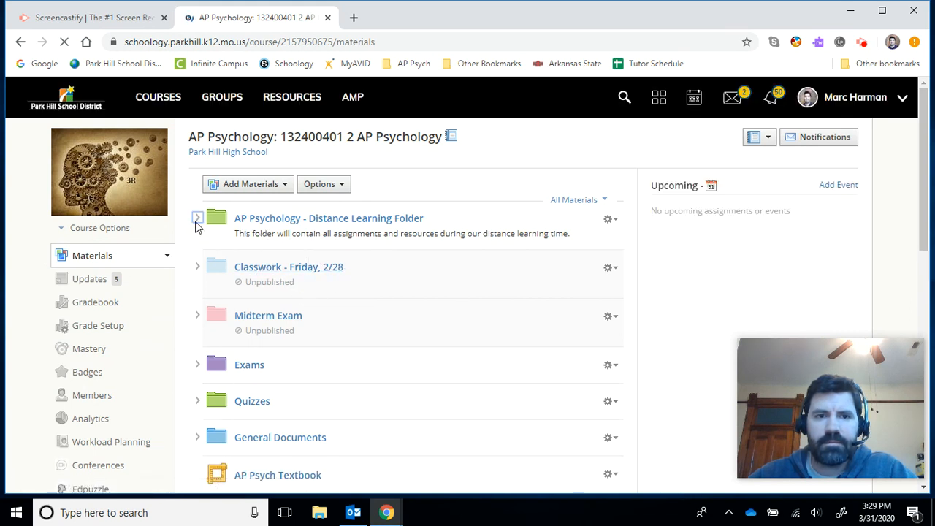
{"action": "left_click", "coordinate": [197, 220]}
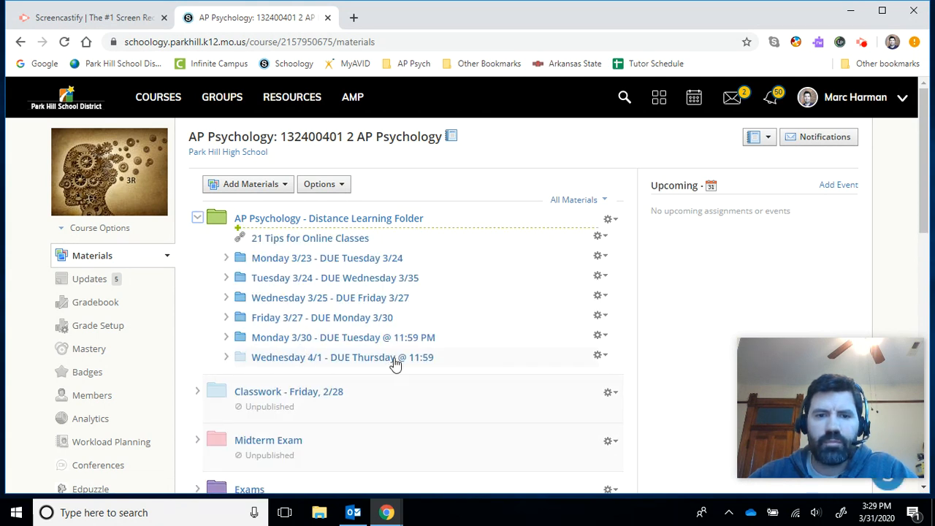
{"action": "left_click", "coordinate": [349, 358]}
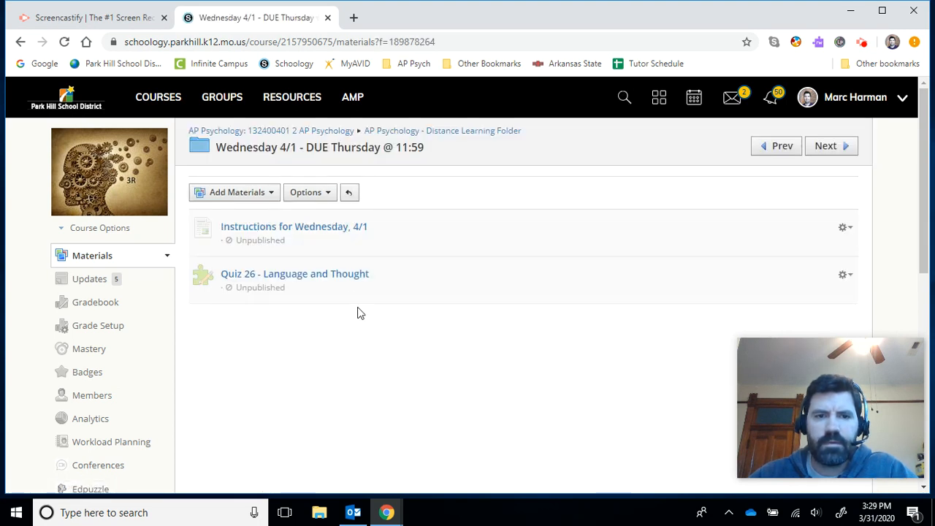
Step: Start a new test/quiz in this folder and name it "Quiz 26 - Language and Thought"
{"action": "left_click", "coordinate": [272, 195]}
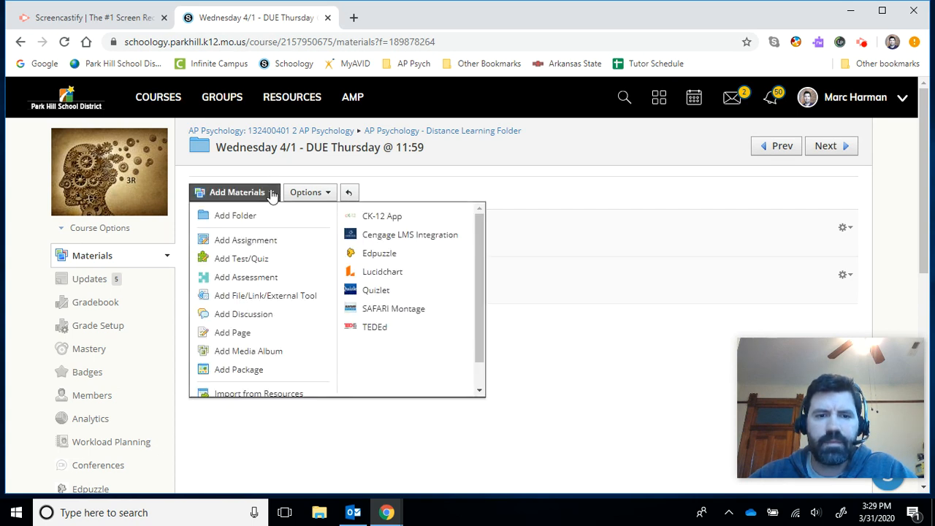
{"action": "scroll", "coordinate": [272, 195], "scroll_direction": "down", "scroll_amount": 1}
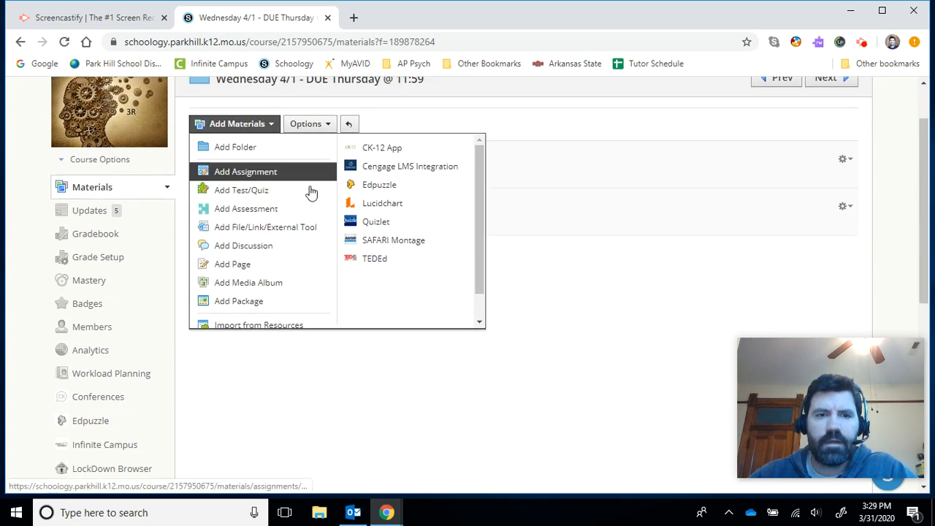
{"action": "left_click", "coordinate": [257, 191]}
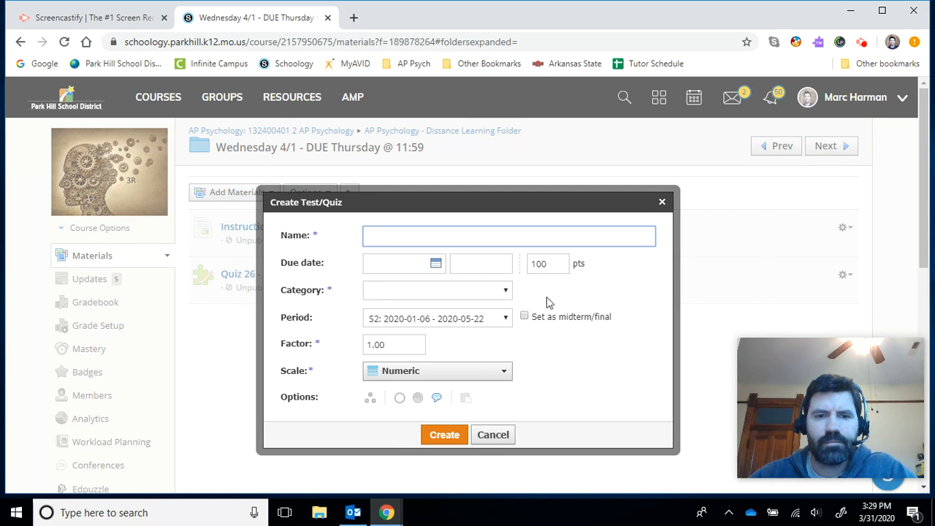
{"action": "type", "text": "Quiz"}
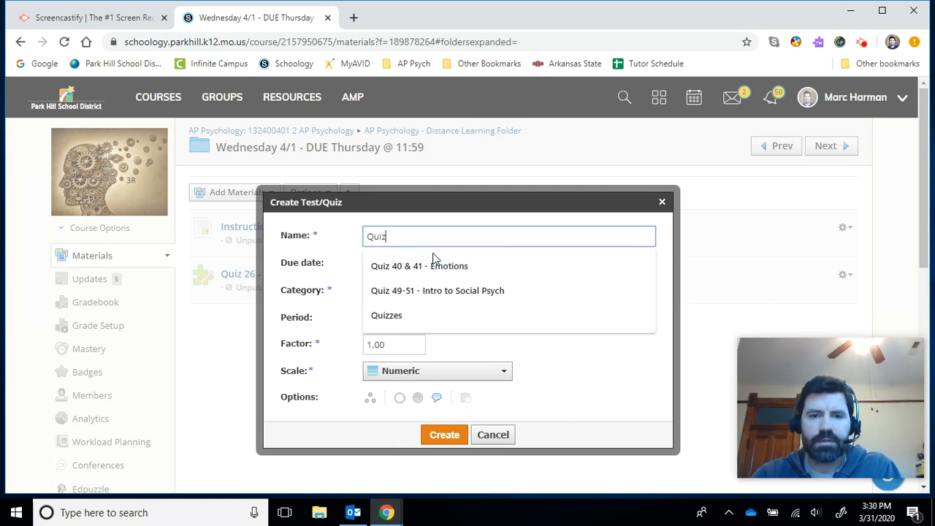
{"action": "type", "text": " 26 "}
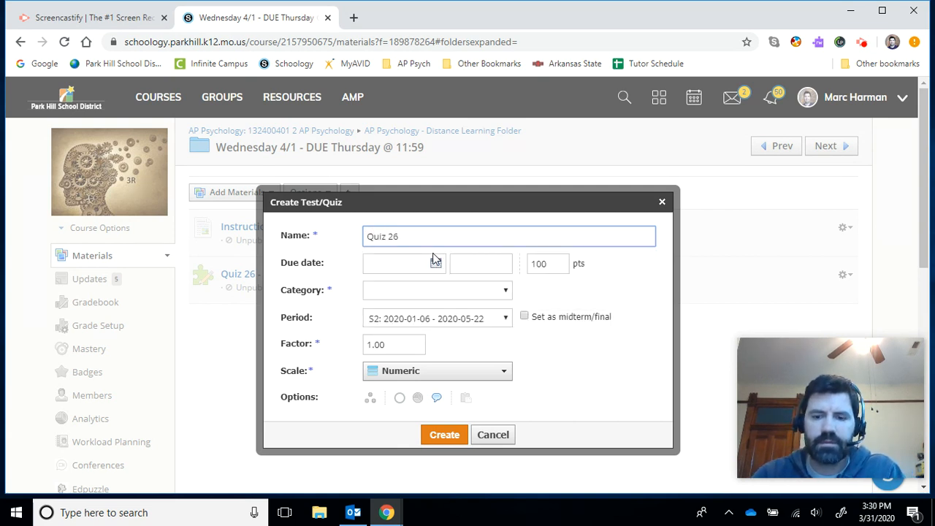
{"action": "type", "text": "- Language and Thought"}
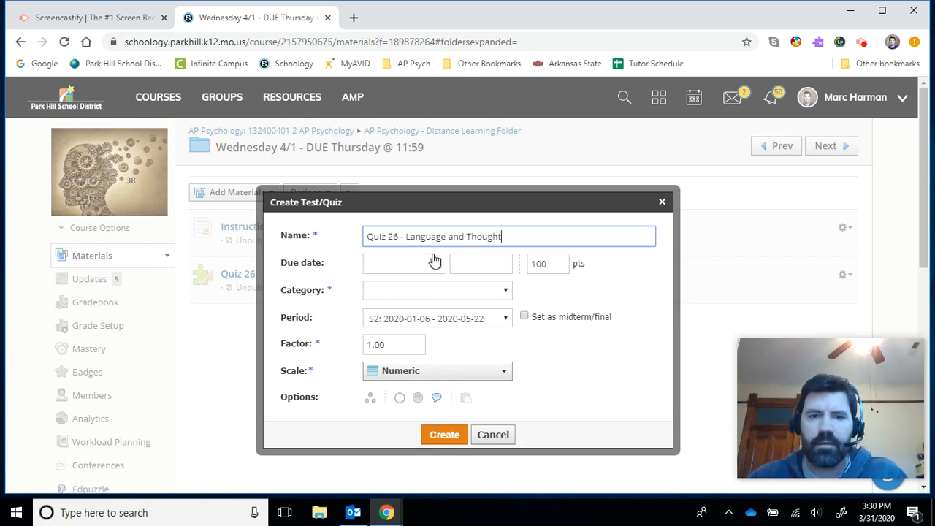
Step: Set the quiz's category to (Ungraded) and its points to 15, and create the quiz
{"action": "left_click", "coordinate": [434, 290]}
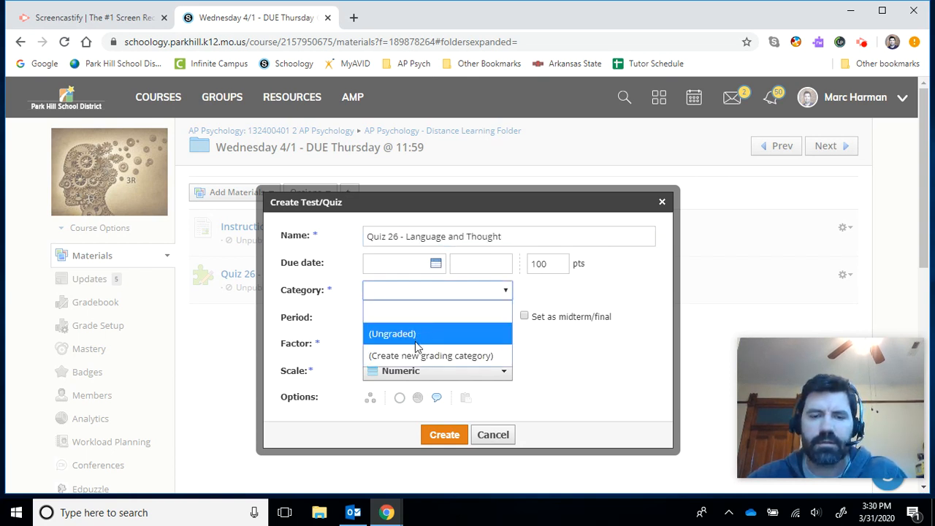
{"action": "left_click", "coordinate": [415, 334]}
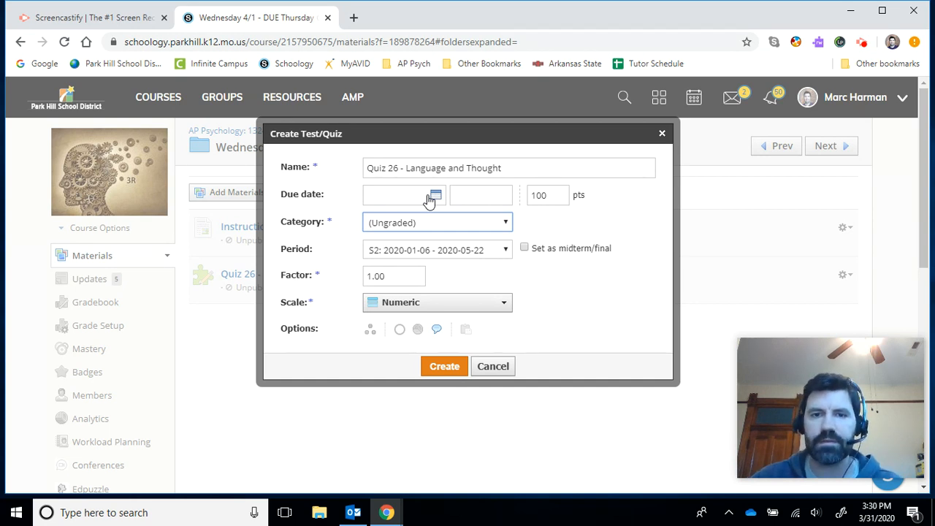
{"action": "left_click", "coordinate": [545, 195]}
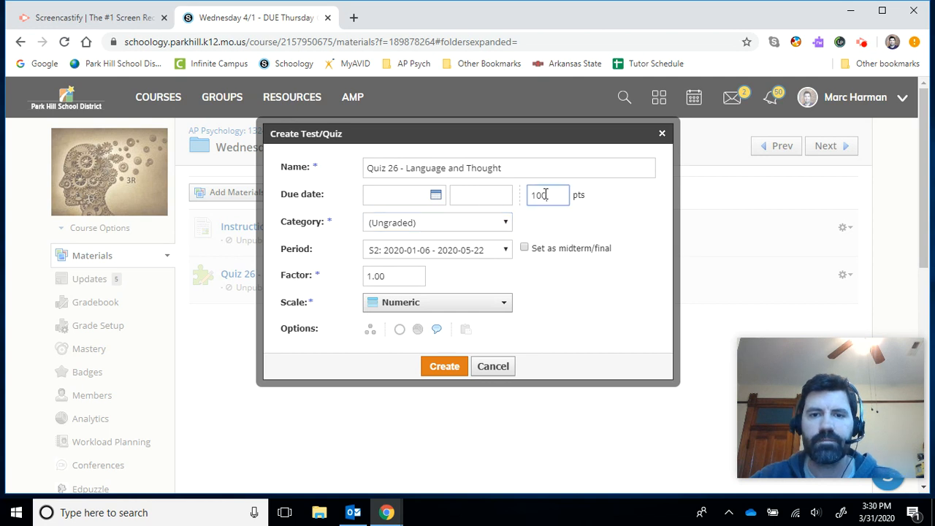
{"action": "double_click", "coordinate": [544, 194]}
{"action": "type", "text": "15"}
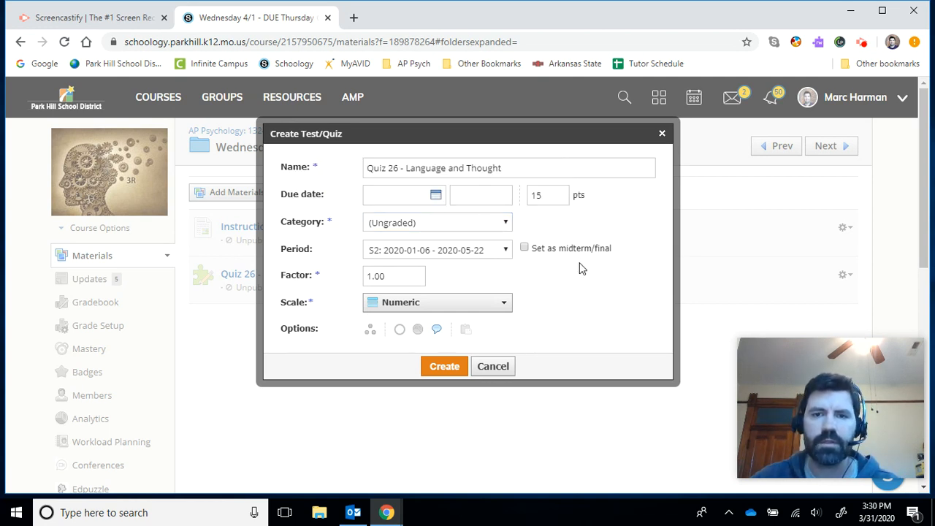
{"action": "left_click", "coordinate": [447, 367]}
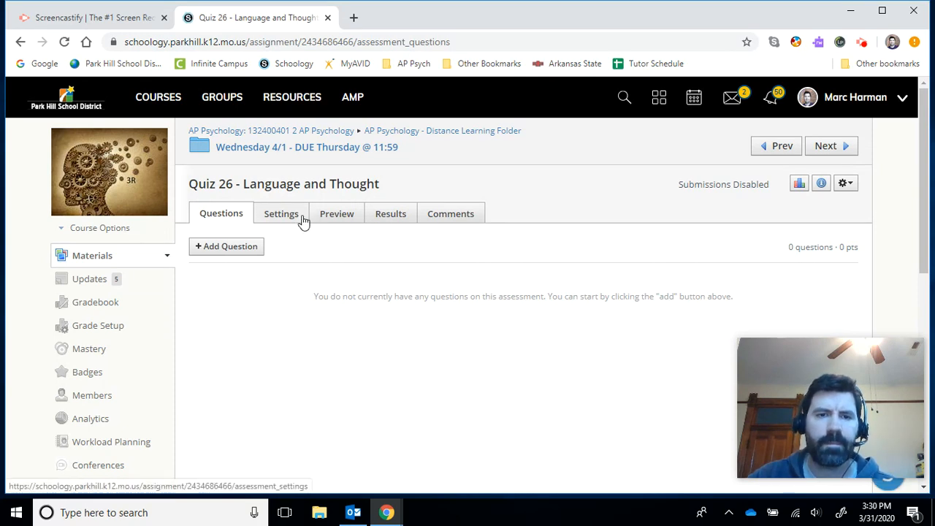
Step: Start importing questions into the quiz from the Blackboard 7.1 - 9.0 format
{"action": "left_click", "coordinate": [225, 248]}
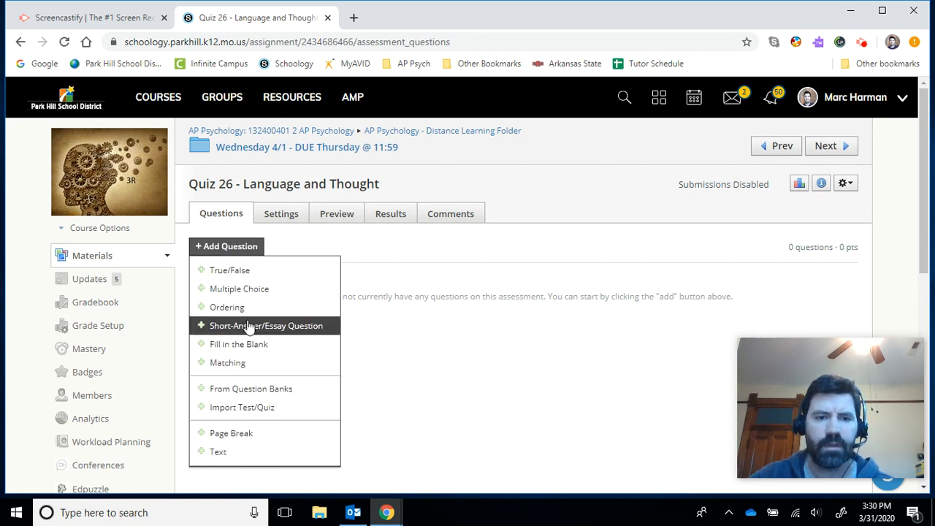
{"action": "left_click", "coordinate": [227, 413]}
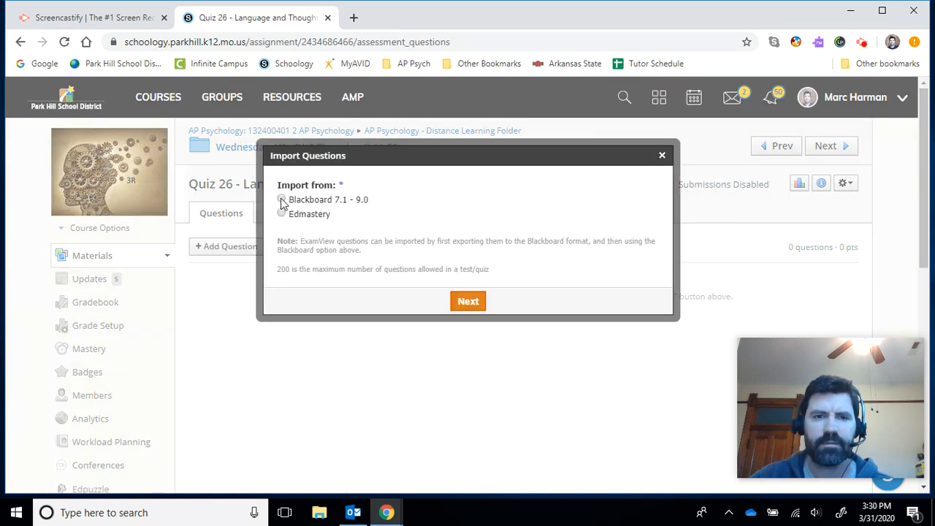
{"action": "left_click", "coordinate": [282, 201]}
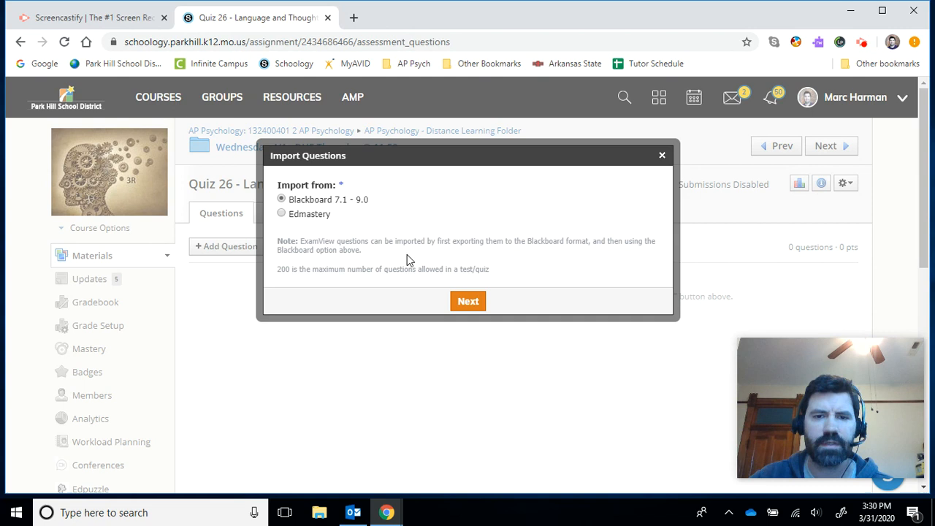
{"action": "left_click", "coordinate": [469, 302]}
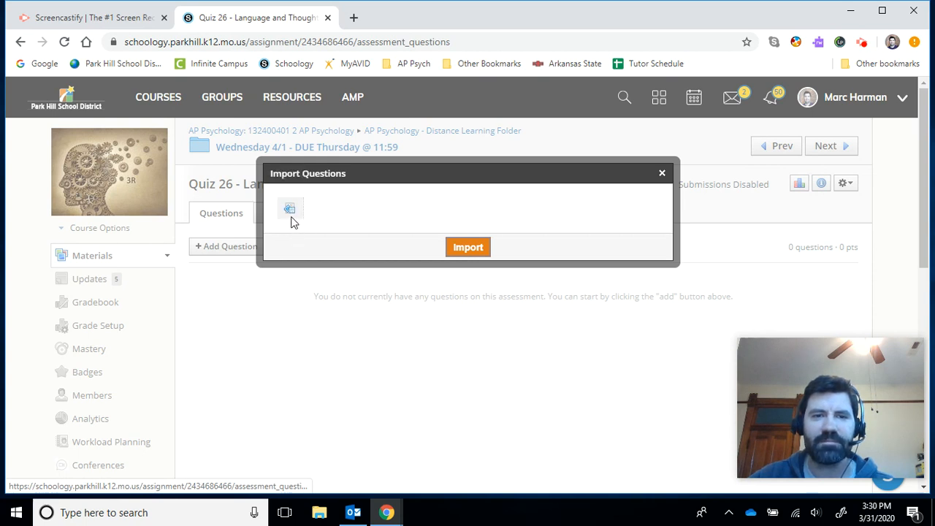
Step: Browse for the import file in the Banks folder under C:, Program Files (x86), eInstruction, ExamView
{"action": "left_click", "coordinate": [290, 212]}
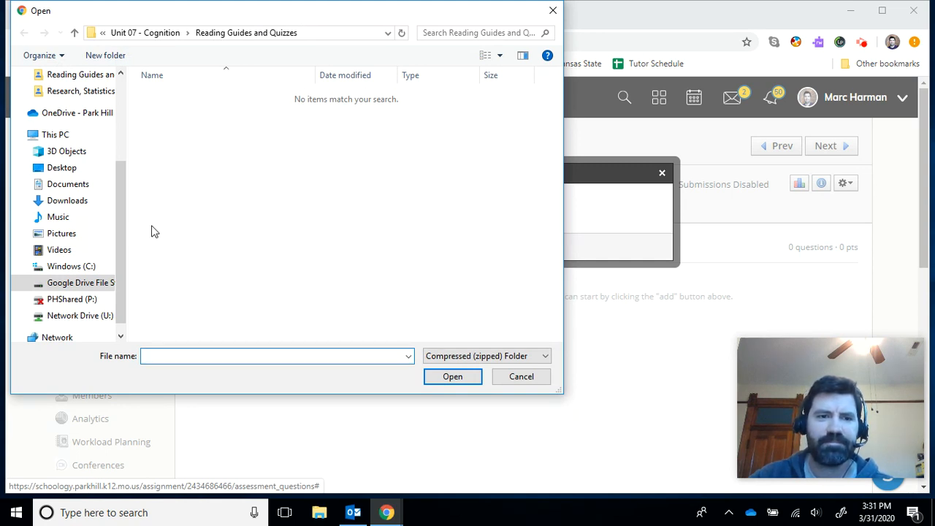
{"action": "mouse_move", "coordinate": [124, 234]}
{"action": "left_mouse_down"}
{"action": "mouse_move", "coordinate": [124, 145]}
{"action": "mouse_move", "coordinate": [124, 247]}
{"action": "left_mouse_up"}
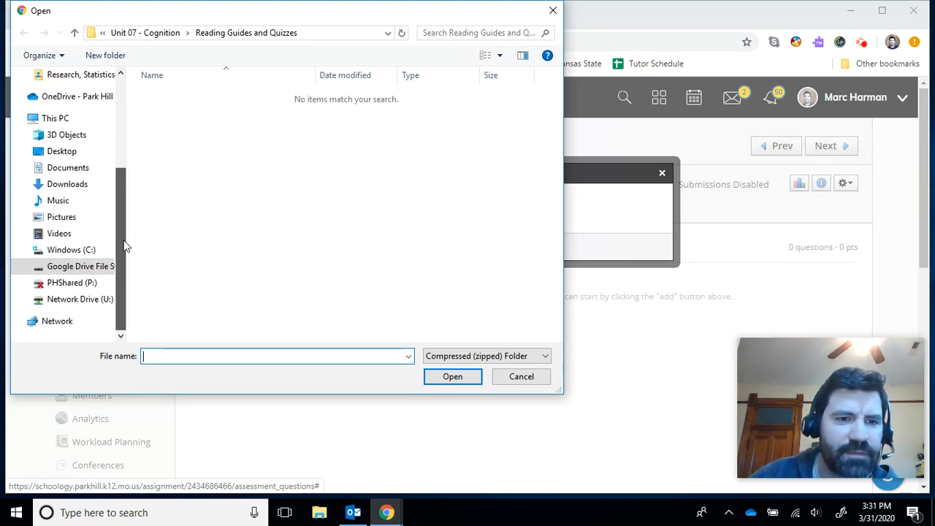
{"action": "left_click", "coordinate": [70, 253]}
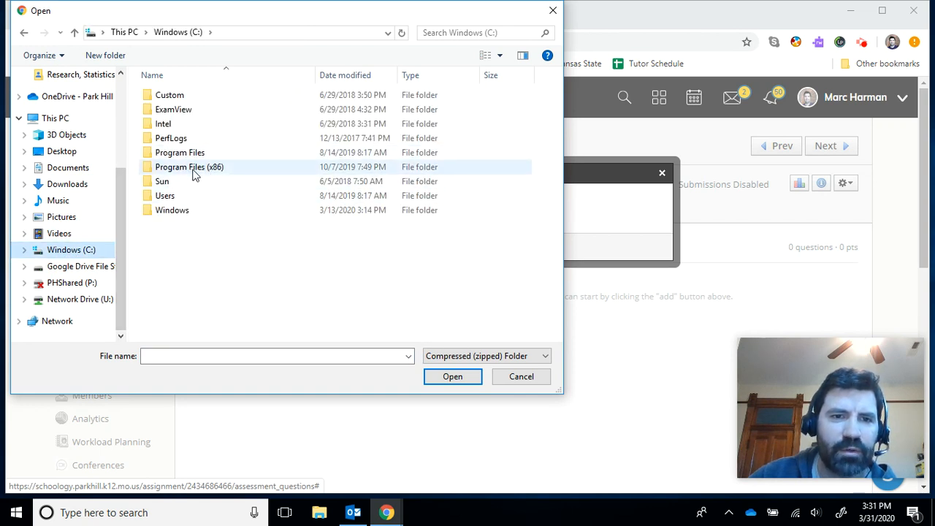
{"action": "double_click", "coordinate": [230, 167]}
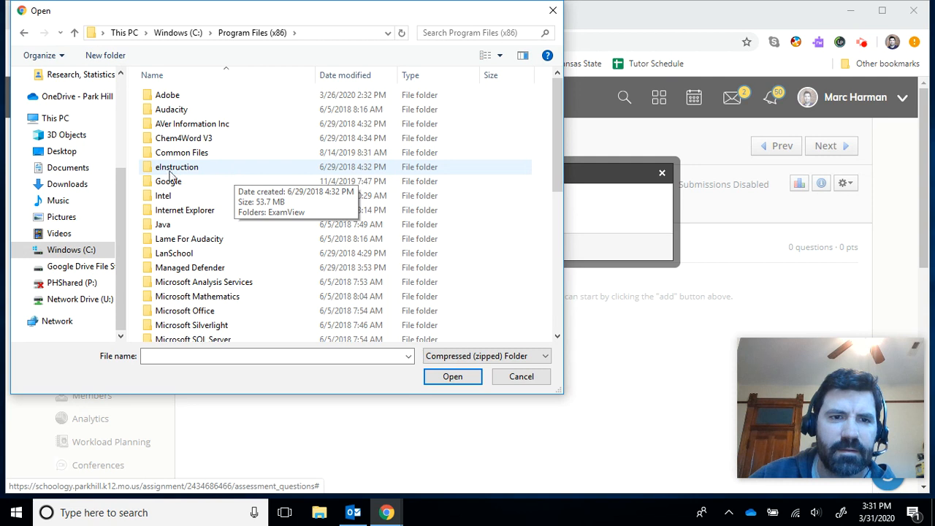
{"action": "double_click", "coordinate": [215, 168]}
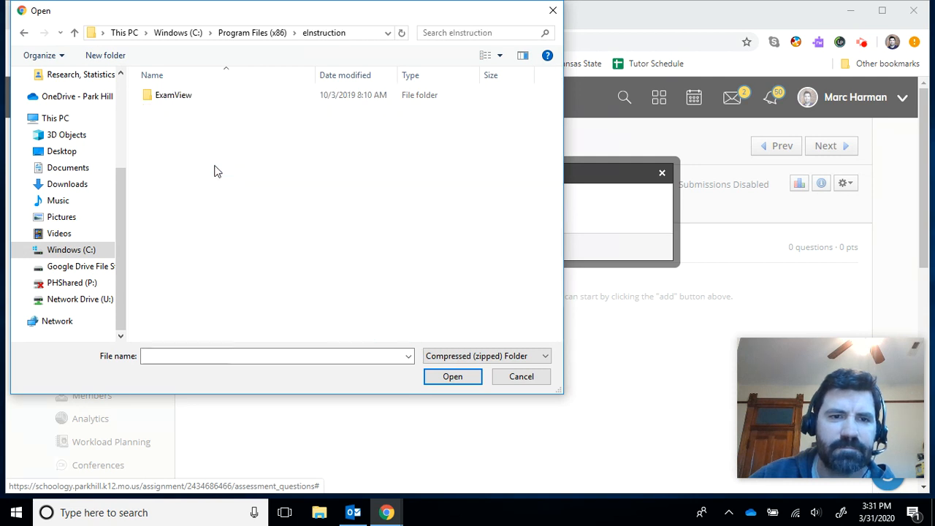
{"action": "double_click", "coordinate": [178, 100]}
{"action": "left_click", "coordinate": [207, 96]}
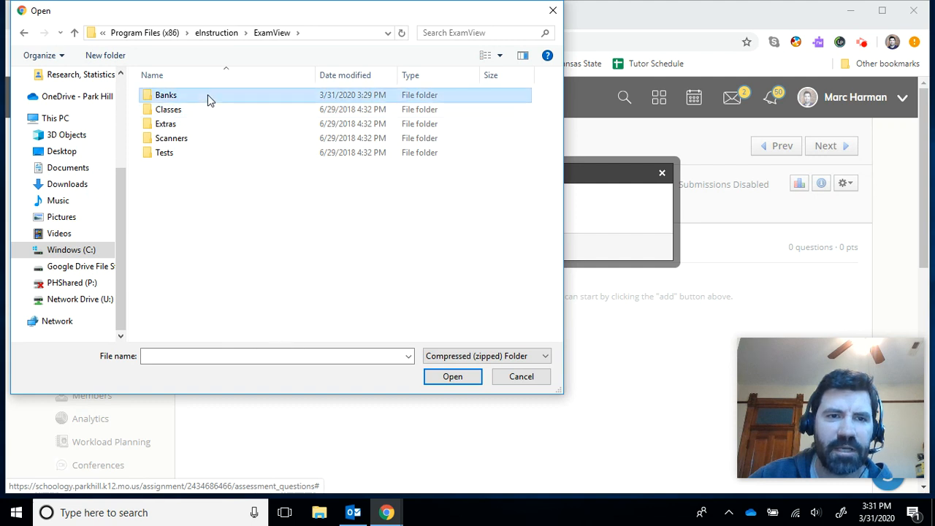
{"action": "double_click", "coordinate": [208, 94]}
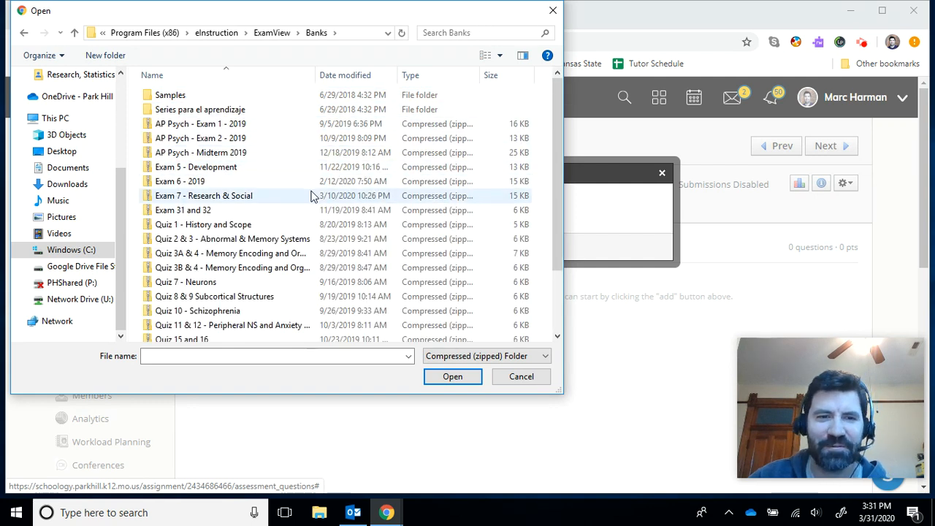
Step: Attach the zipped "Quiz 26" file and import its questions into the quiz
{"action": "scroll", "coordinate": [311, 196], "scroll_direction": "down", "scroll_amount": 2}
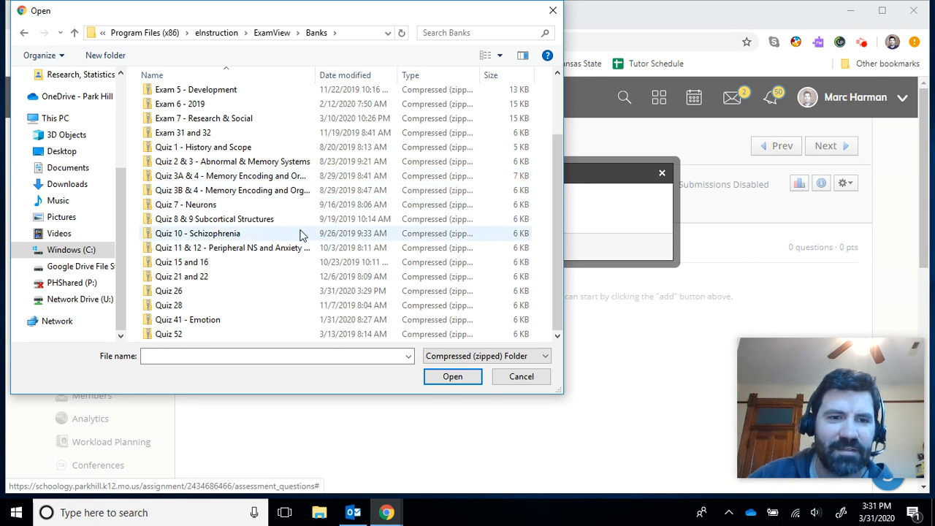
{"action": "left_click", "coordinate": [215, 292]}
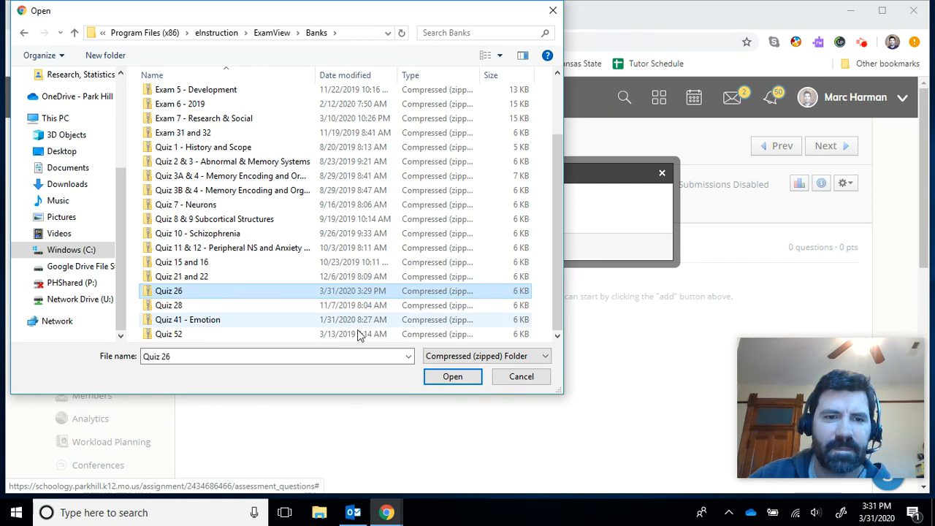
{"action": "left_click", "coordinate": [453, 376]}
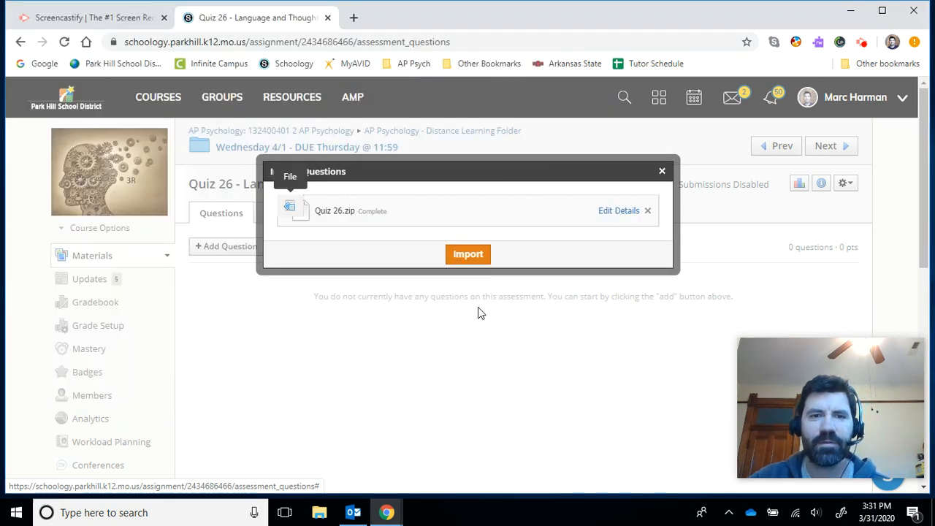
{"action": "left_click", "coordinate": [467, 257]}
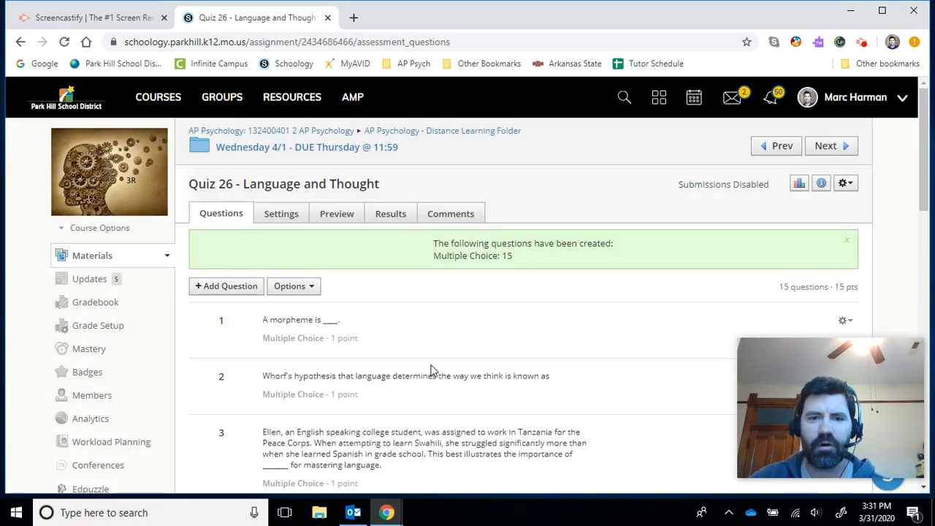
Step: Review the imported question list, and open the first question for editing to check its answer choices and marked correct answer
{"action": "scroll", "coordinate": [431, 371], "scroll_direction": "down", "scroll_amount": 8}
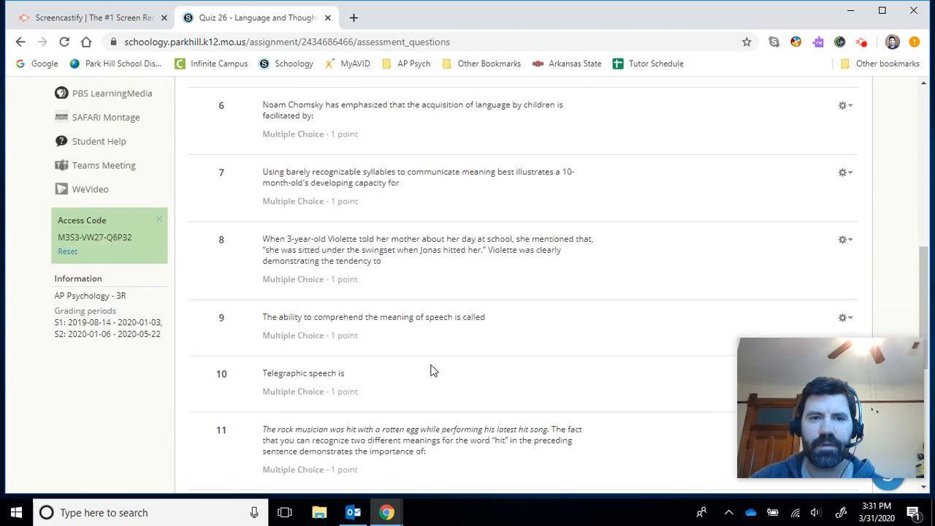
{"action": "scroll", "coordinate": [431, 371], "scroll_direction": "up", "scroll_amount": 10}
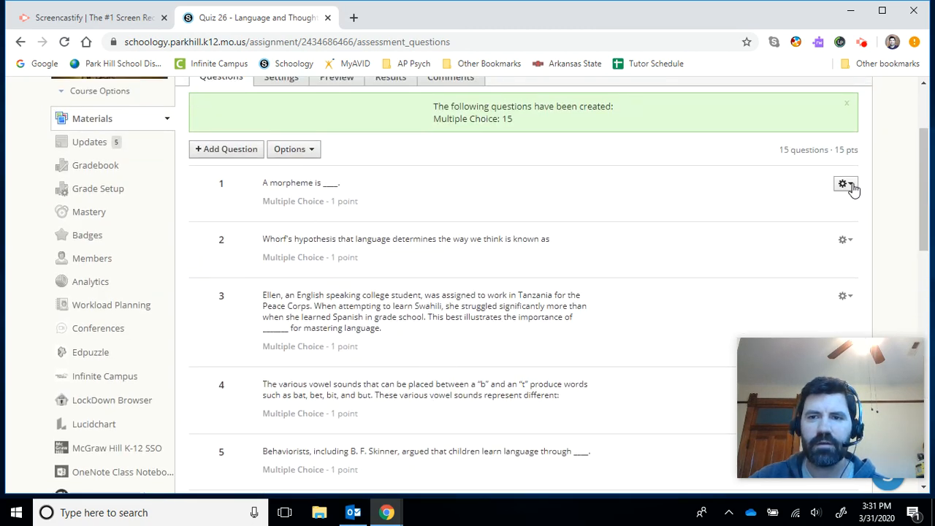
{"action": "left_click", "coordinate": [847, 184]}
{"action": "left_click", "coordinate": [807, 209]}
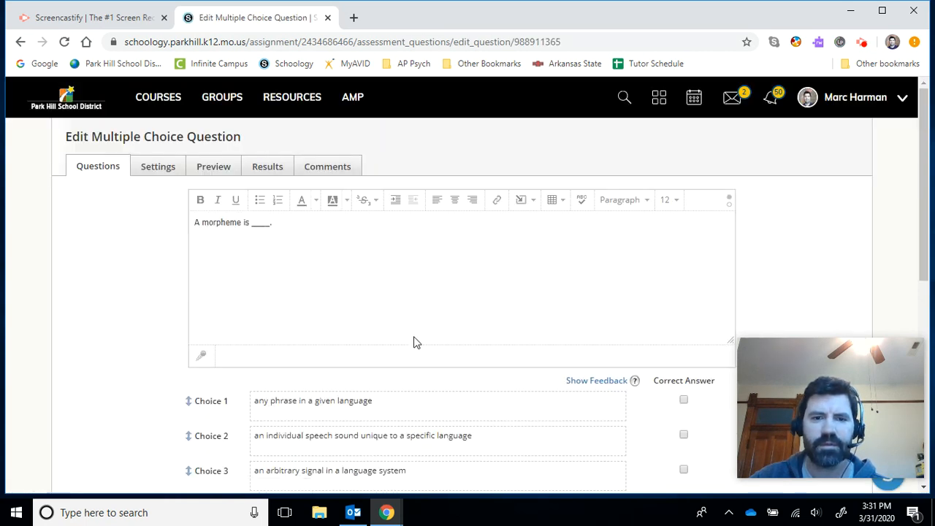
{"action": "scroll", "coordinate": [288, 434], "scroll_direction": "down", "scroll_amount": 2}
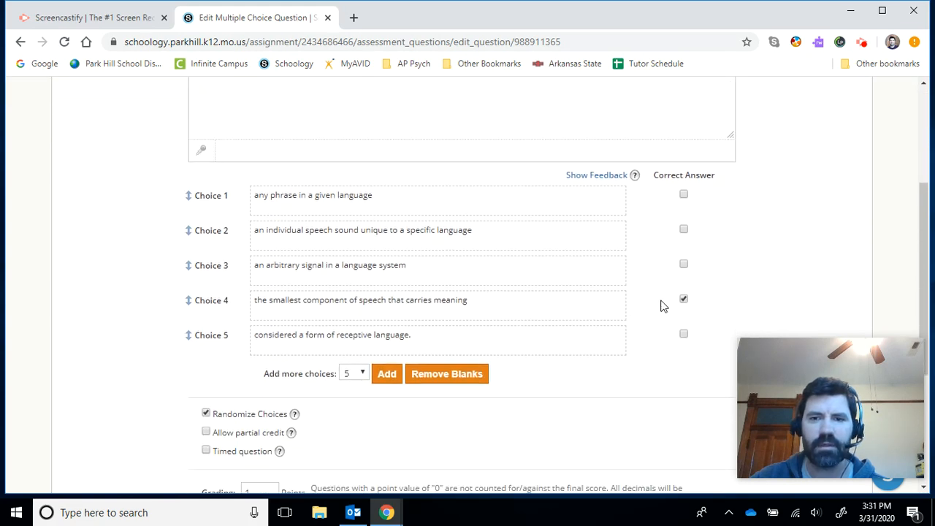
{"action": "scroll", "coordinate": [131, 265], "scroll_direction": "up", "scroll_amount": 3}
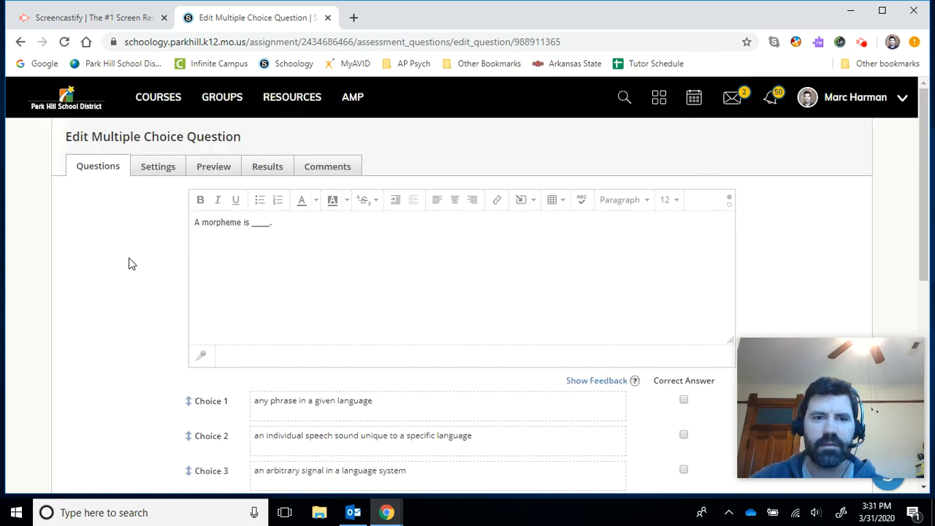
Step: Go to the settings of the Language and Thought quiz and set Submissions to Enable
{"action": "left_click", "coordinate": [160, 172]}
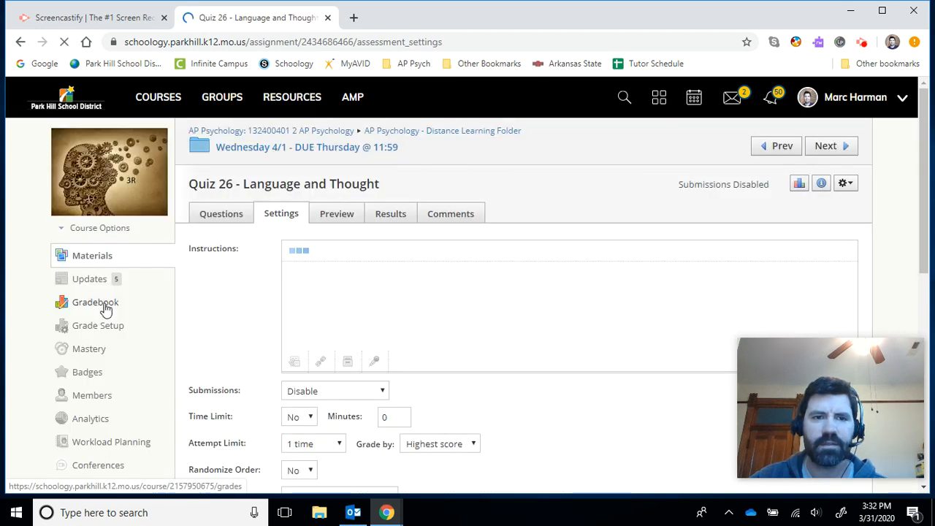
{"action": "scroll", "coordinate": [242, 298], "scroll_direction": "down", "scroll_amount": 2}
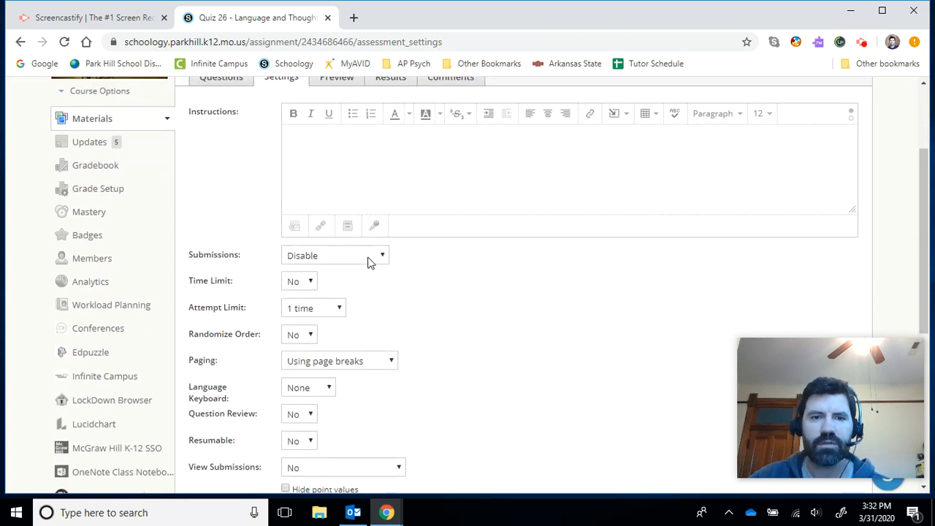
{"action": "left_click", "coordinate": [374, 256]}
{"action": "left_click", "coordinate": [338, 281]}
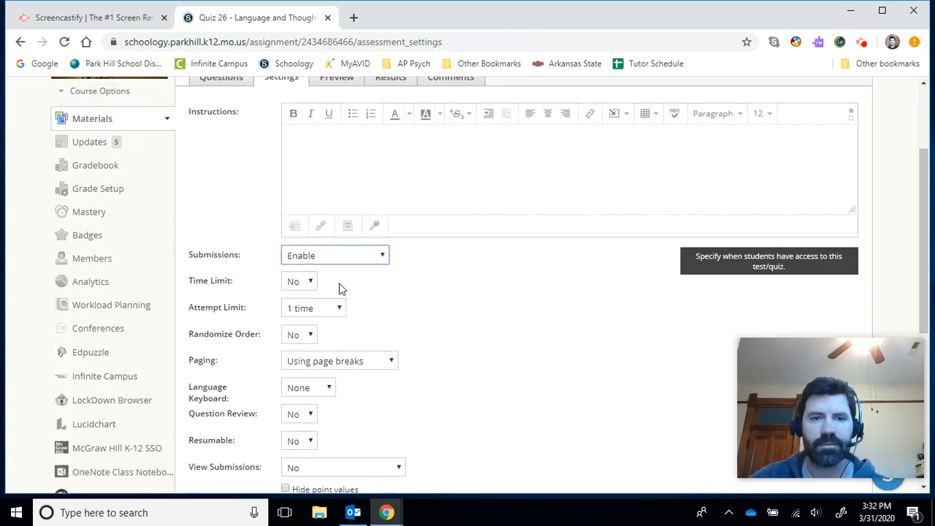
{"action": "left_click", "coordinate": [353, 256]}
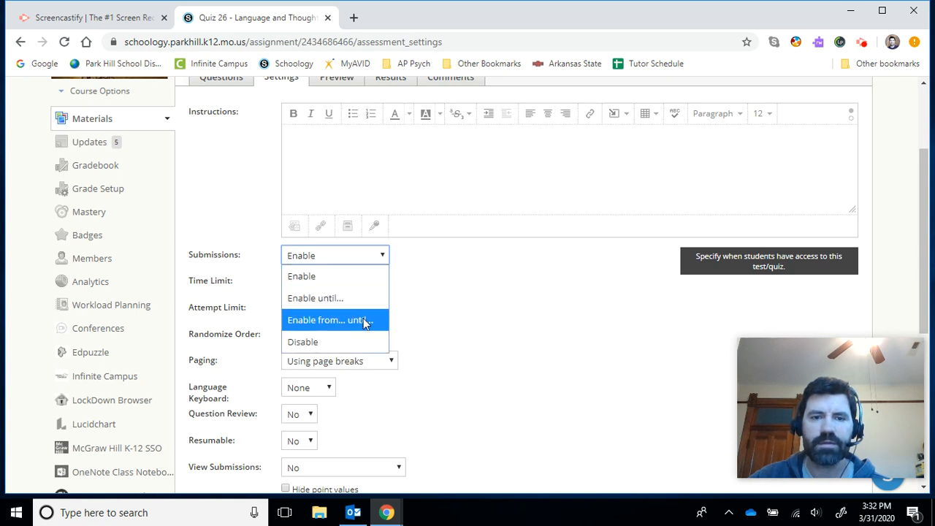
{"action": "left_click", "coordinate": [442, 298]}
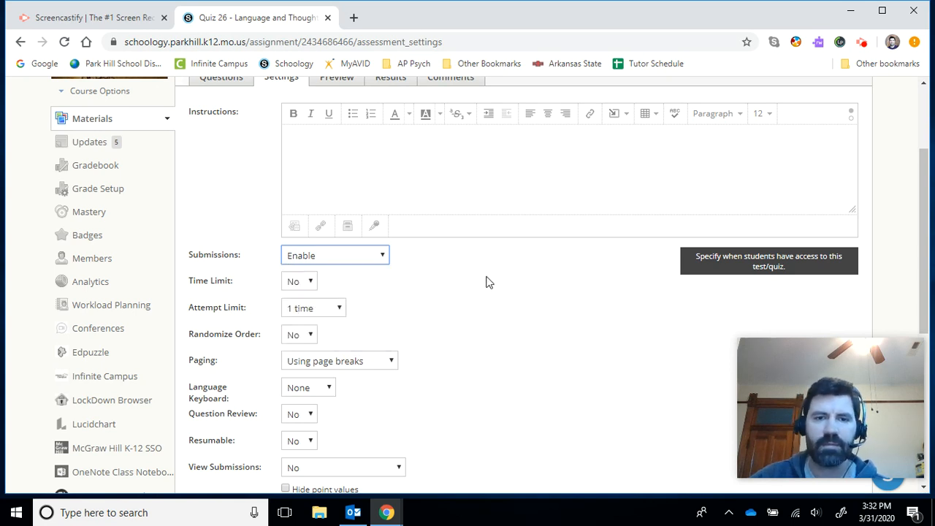
Step: Turn on a time limit of 10.5 minutes for the quiz and check the attempt limit choices
{"action": "left_click", "coordinate": [303, 285]}
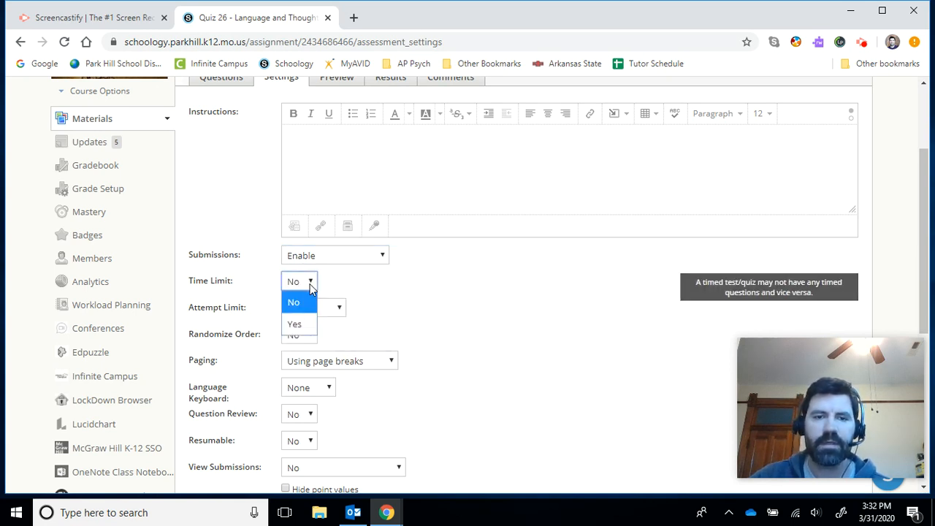
{"action": "left_click", "coordinate": [299, 323]}
{"action": "left_click", "coordinate": [396, 286]}
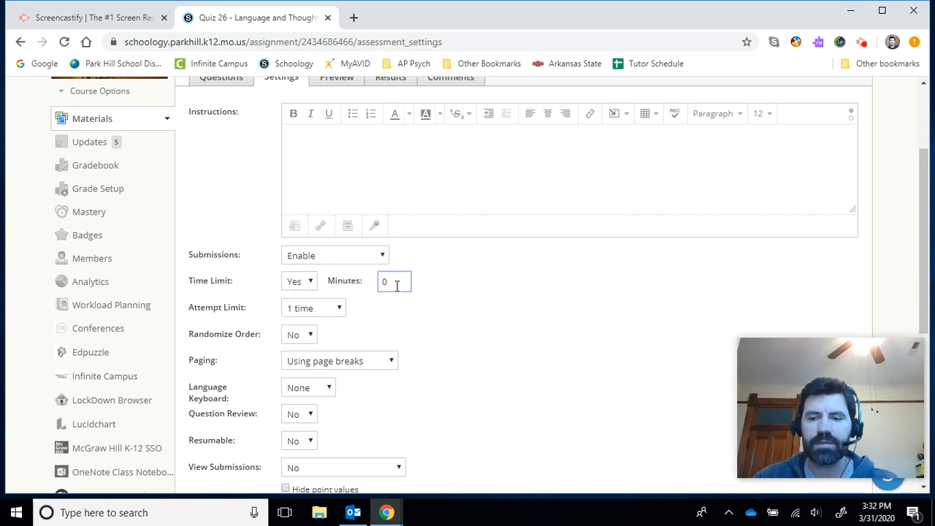
{"action": "type", "text": "10.5"}
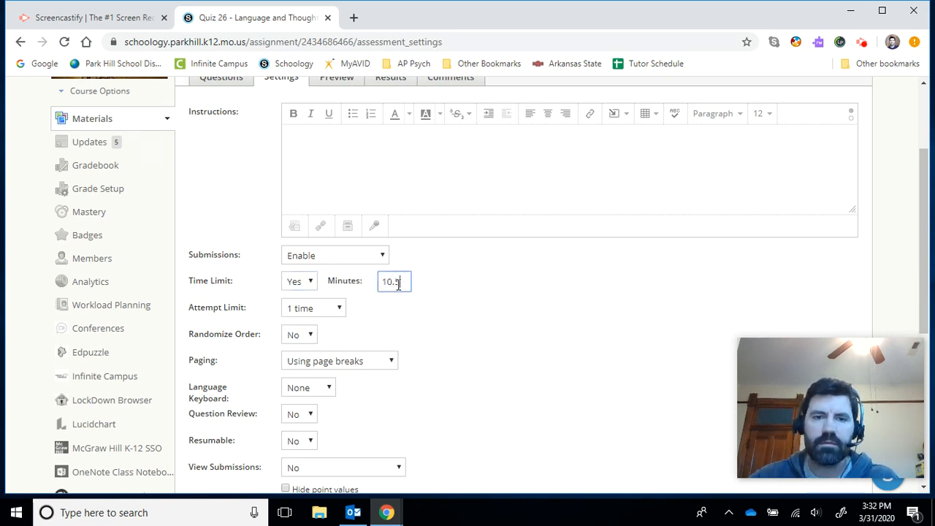
{"action": "left_click", "coordinate": [335, 309]}
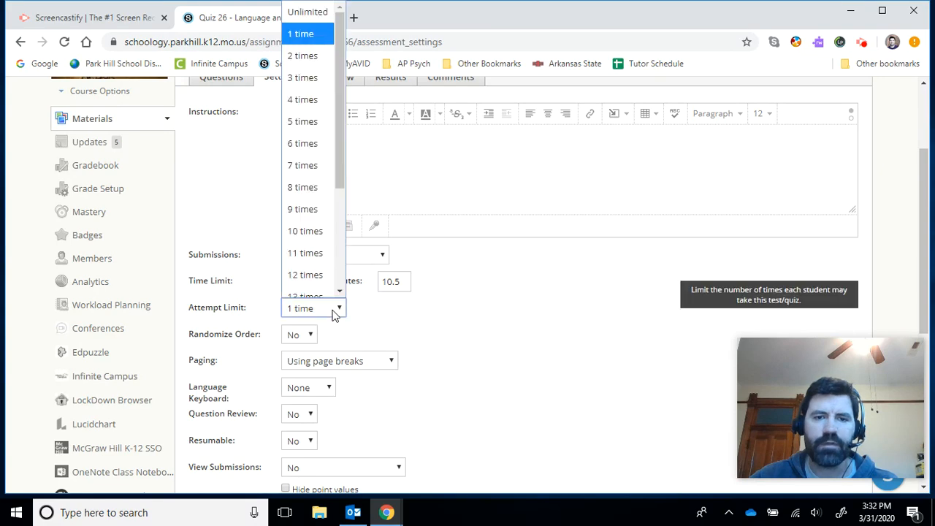
{"action": "scroll", "coordinate": [439, 168], "scroll_direction": "up", "scroll_amount": 1}
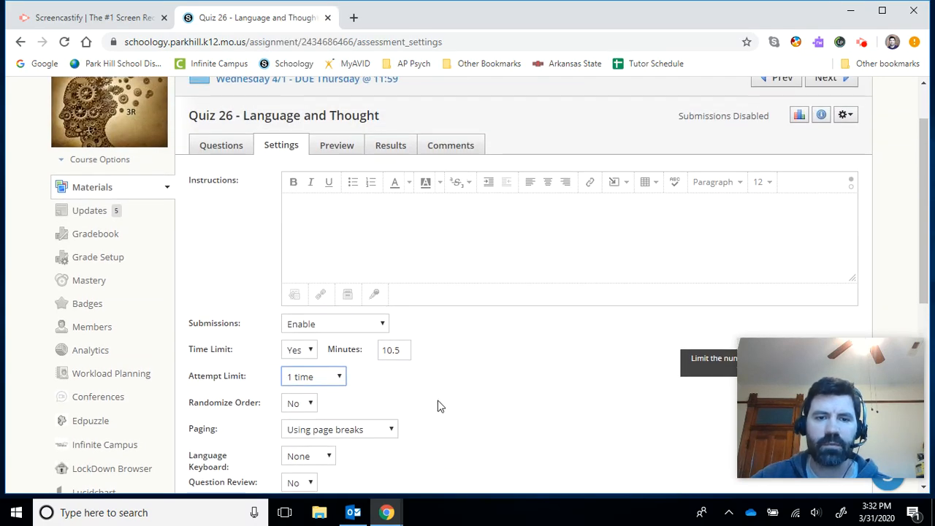
Step: Set Randomize Order to Yes for the quiz and check the Question Review choices
{"action": "scroll", "coordinate": [471, 383], "scroll_direction": "down", "scroll_amount": 2}
{"action": "left_click", "coordinate": [307, 266]}
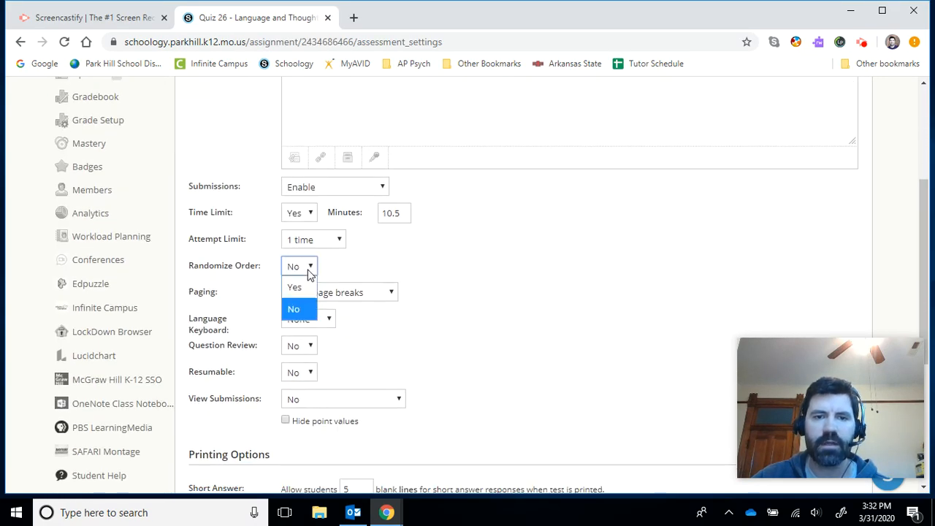
{"action": "left_click", "coordinate": [296, 288]}
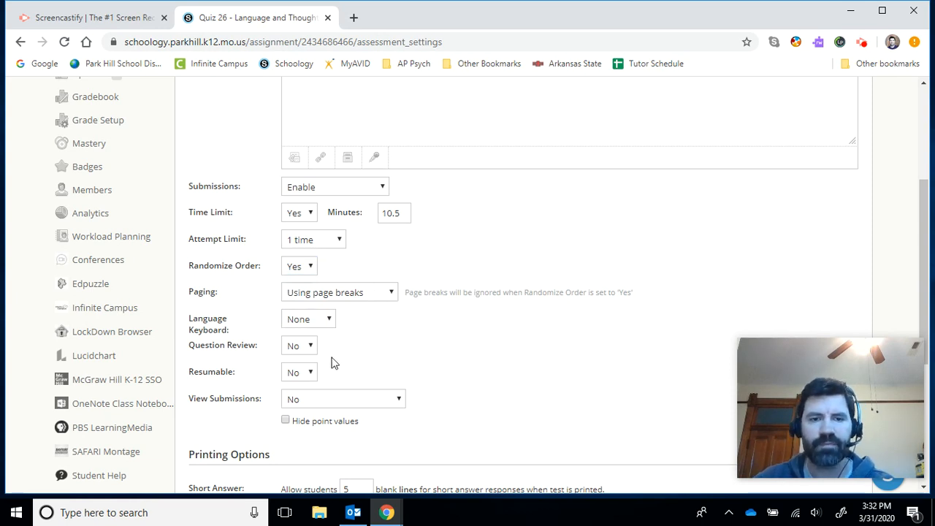
{"action": "left_click", "coordinate": [301, 347]}
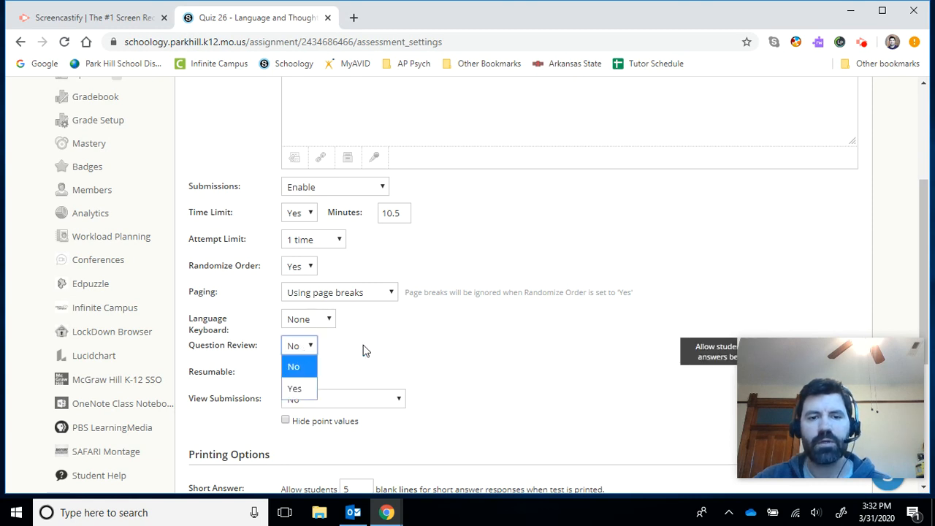
{"action": "left_click", "coordinate": [366, 351]}
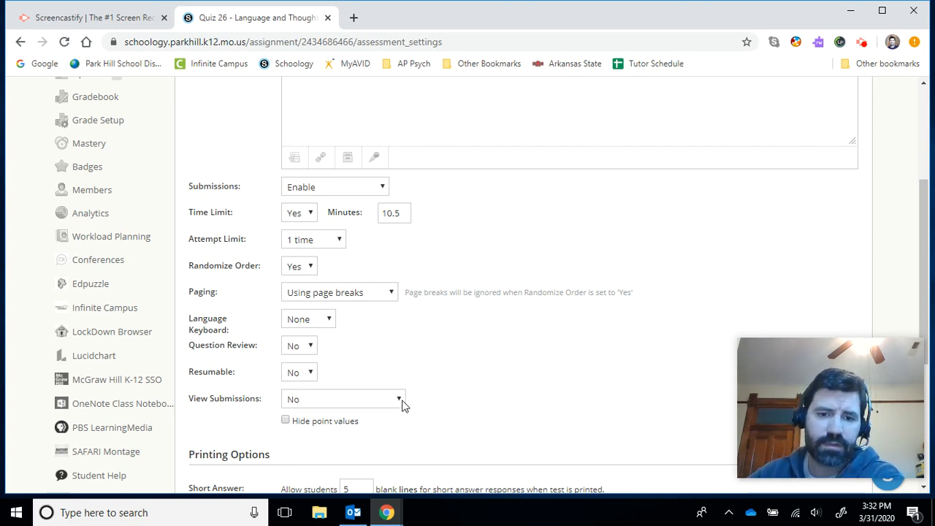
Step: Set View Submissions to Yes so students can see their quiz results, and save the quiz settings
{"action": "scroll", "coordinate": [409, 394], "scroll_direction": "down", "scroll_amount": 1}
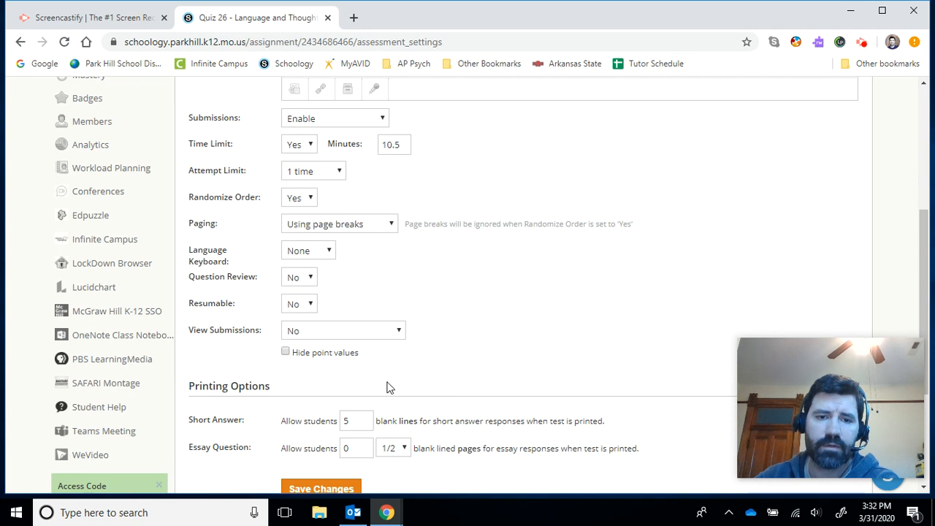
{"action": "left_click", "coordinate": [400, 334]}
{"action": "left_click", "coordinate": [440, 347]}
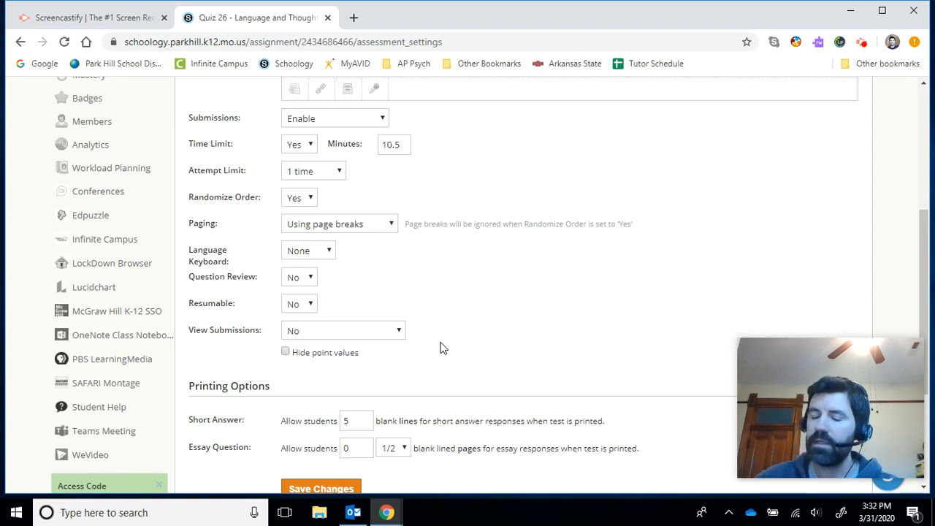
{"action": "left_click", "coordinate": [372, 334]}
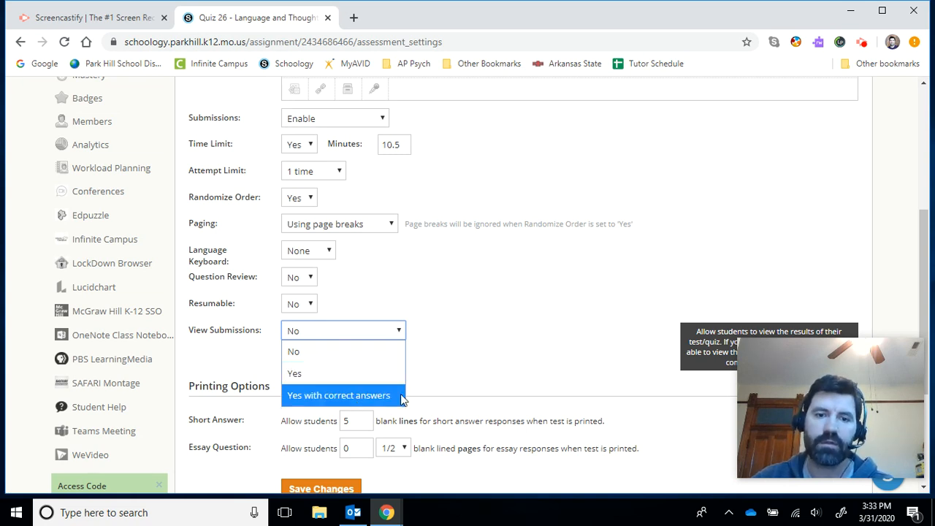
{"action": "left_click", "coordinate": [311, 374]}
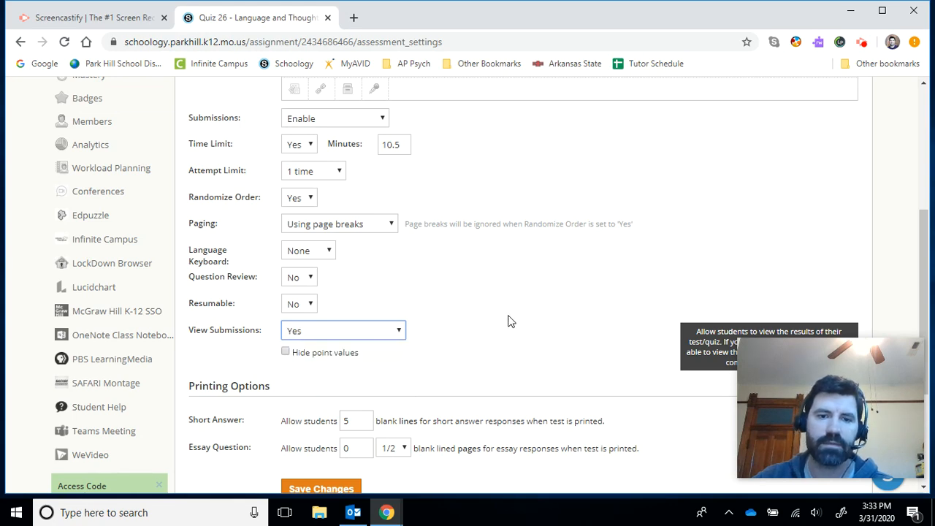
{"action": "scroll", "coordinate": [524, 336], "scroll_direction": "up", "scroll_amount": 1}
{"action": "scroll", "coordinate": [523, 336], "scroll_direction": "down", "scroll_amount": 2}
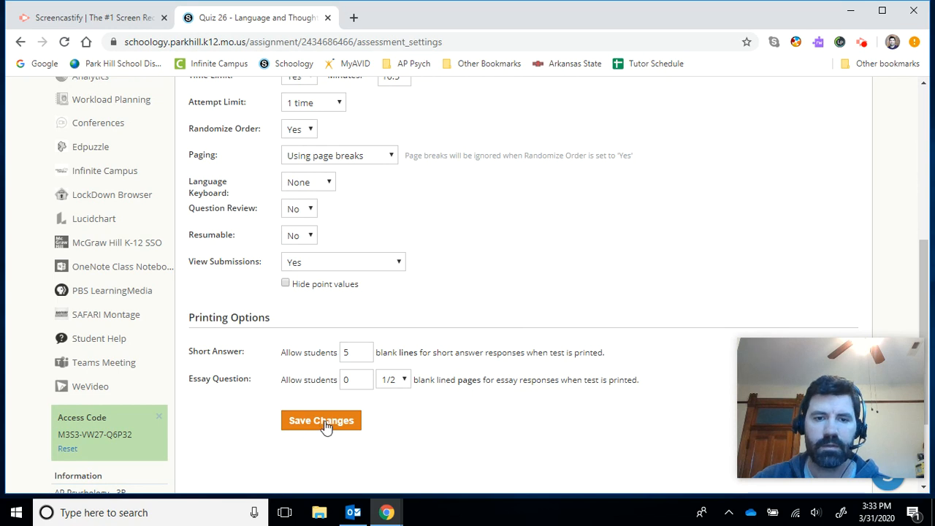
{"action": "left_click", "coordinate": [327, 428]}
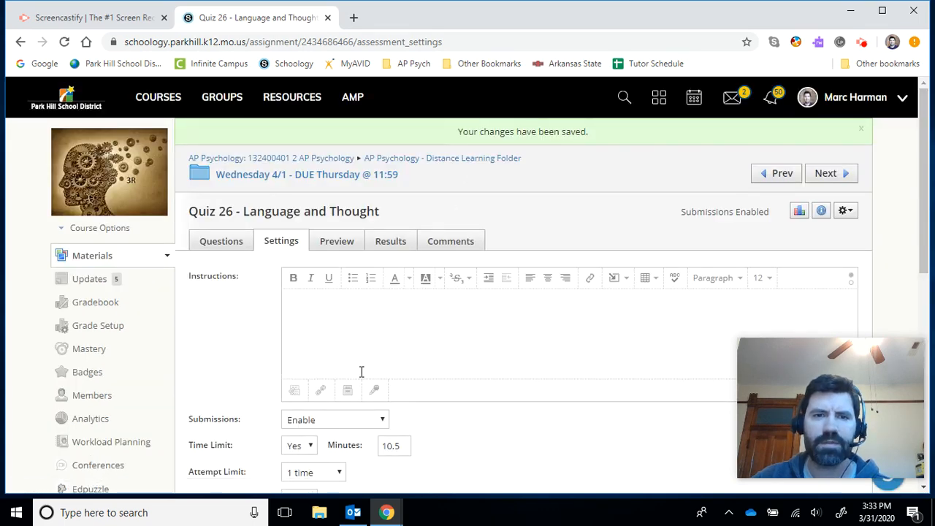
Step: Open the course's LockDown Browser dashboard and find the Quiz 26 - Language and Thought entries
{"action": "scroll", "coordinate": [287, 328], "scroll_direction": "down", "scroll_amount": 3}
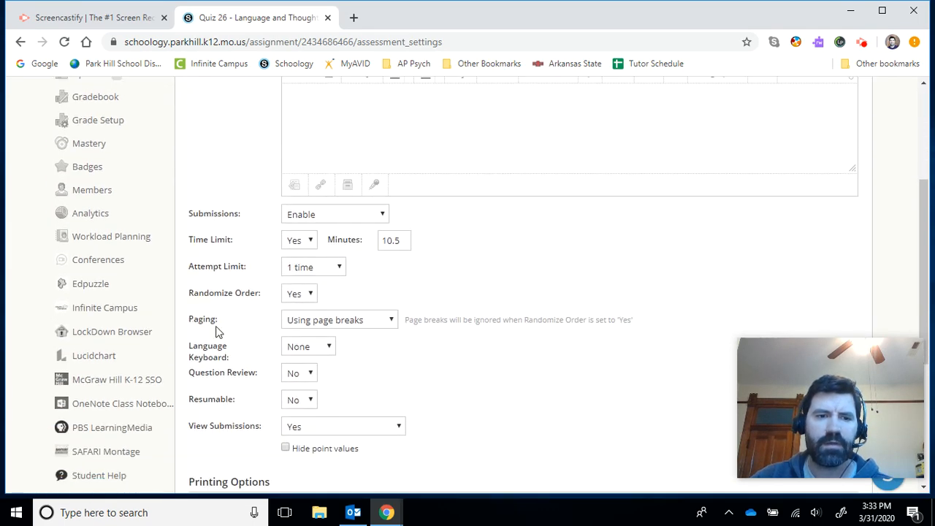
{"action": "left_click", "coordinate": [98, 335]}
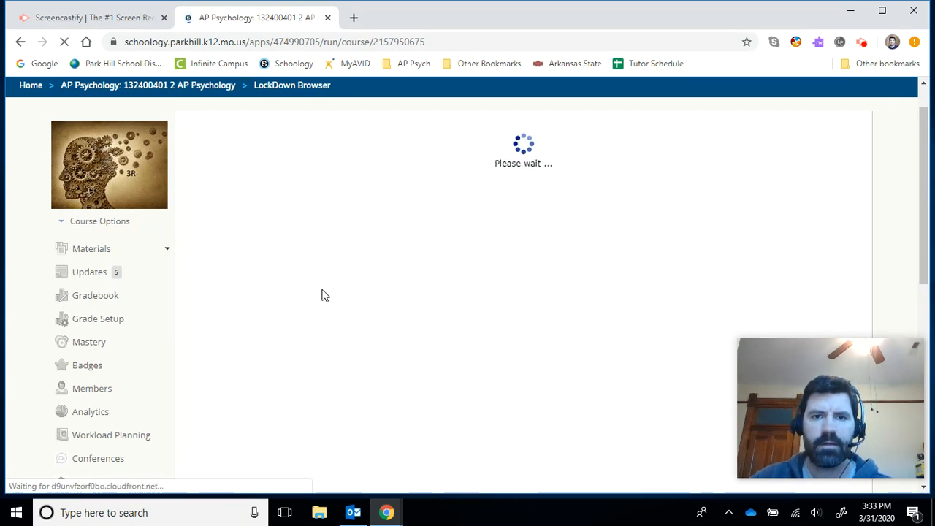
{"action": "scroll", "coordinate": [351, 293], "scroll_direction": "down", "scroll_amount": 5}
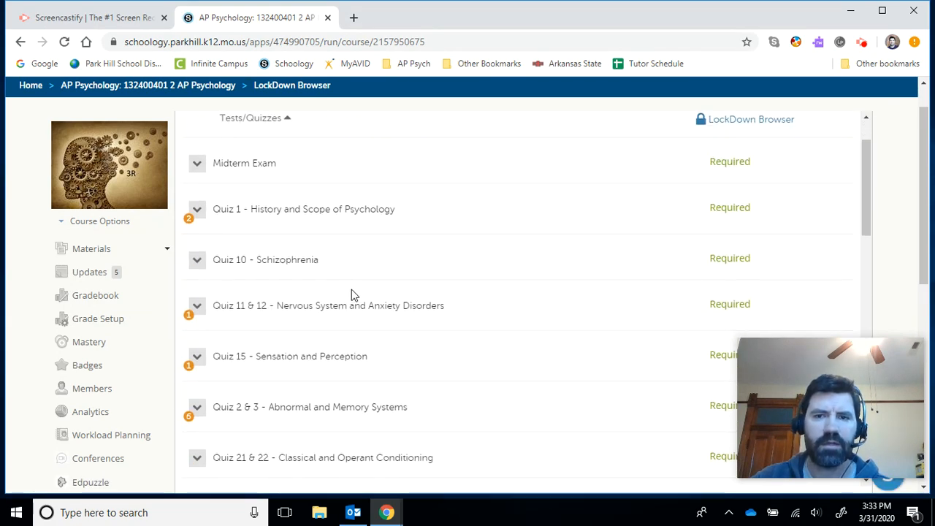
{"action": "scroll", "coordinate": [325, 287], "scroll_direction": "up", "scroll_amount": 1}
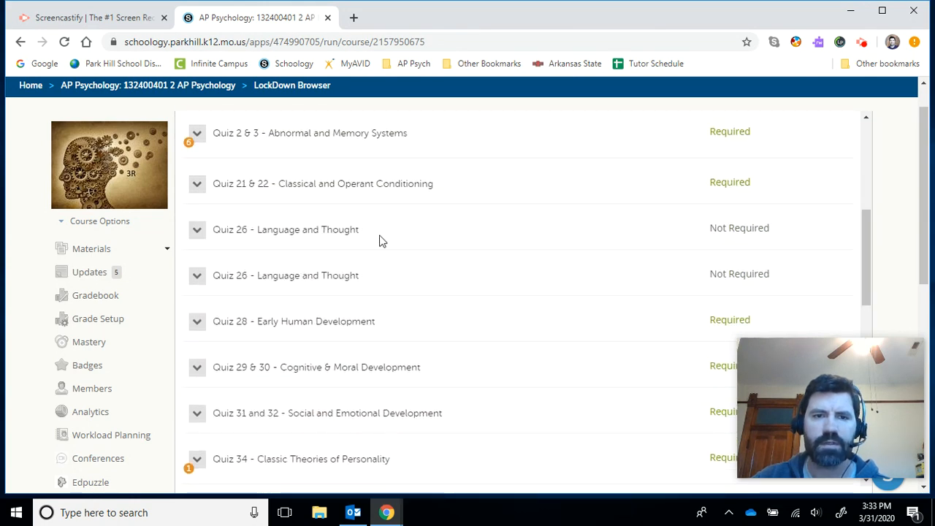
Step: Require Respondus LockDown Browser for the first Quiz 26 - Language and Thought entry and save the setting
{"action": "left_click", "coordinate": [198, 233]}
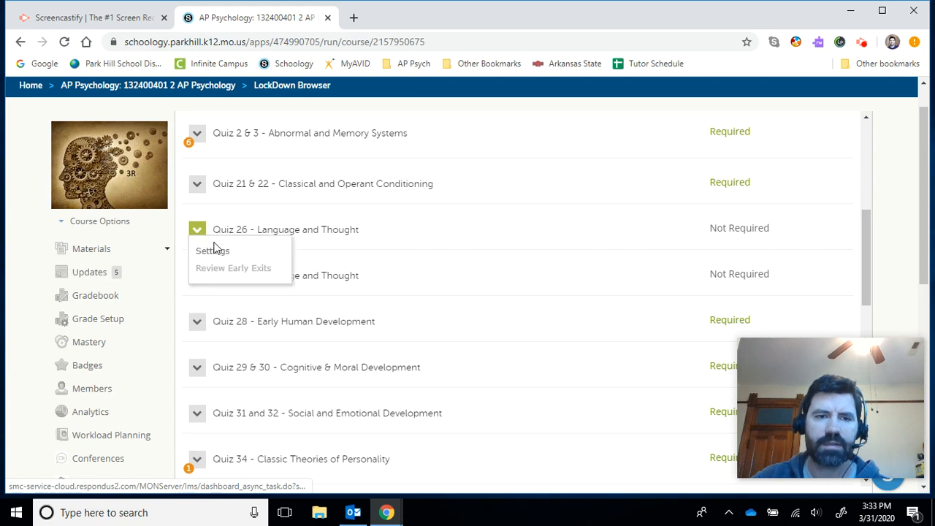
{"action": "left_click", "coordinate": [221, 251]}
{"action": "scroll", "coordinate": [270, 294], "scroll_direction": "down", "scroll_amount": 1}
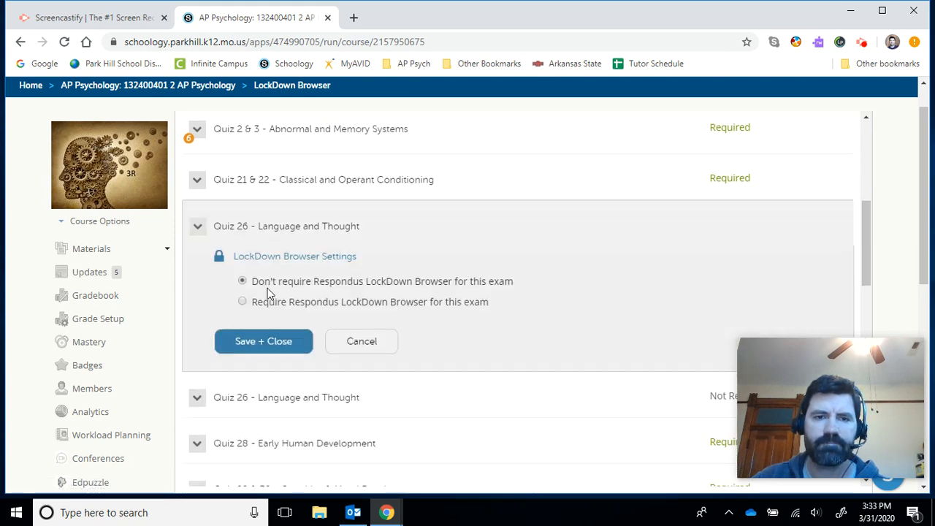
{"action": "left_click", "coordinate": [244, 238]}
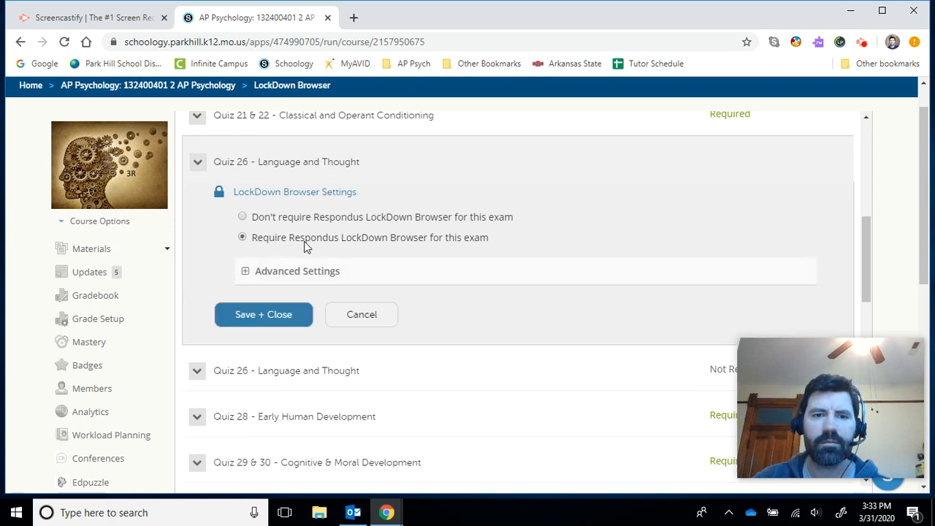
{"action": "left_click", "coordinate": [265, 319]}
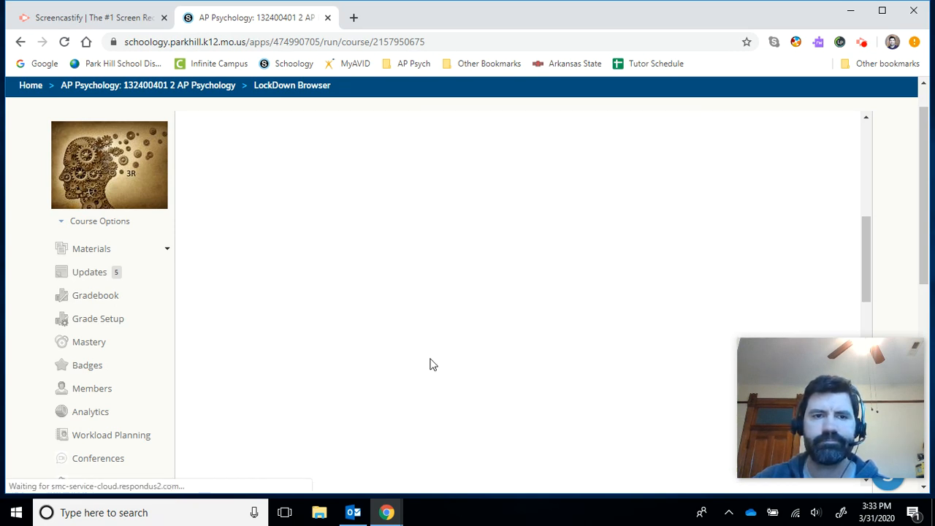
Step: Return to the AP Psychology course materials and expand the AP Psychology - Distance Learning Folder
{"action": "scroll", "coordinate": [359, 285], "scroll_direction": "up", "scroll_amount": 8}
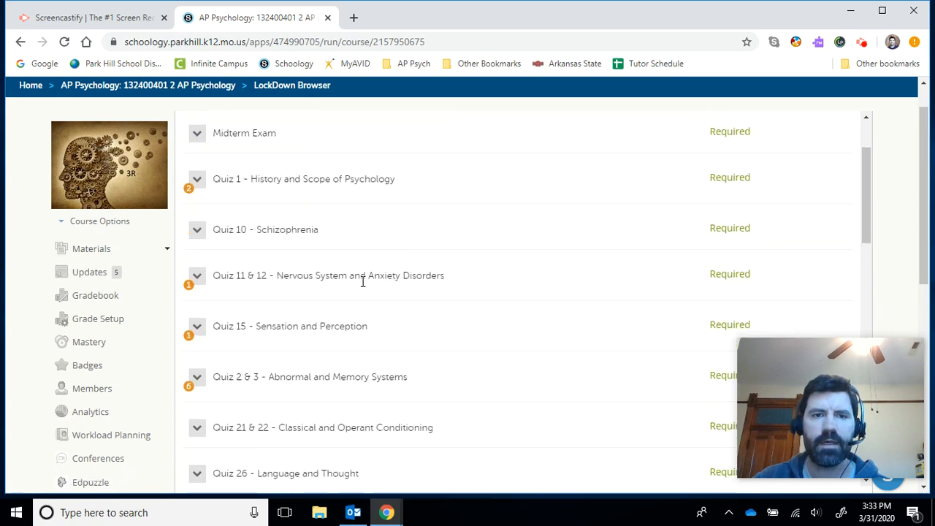
{"action": "left_click", "coordinate": [197, 86]}
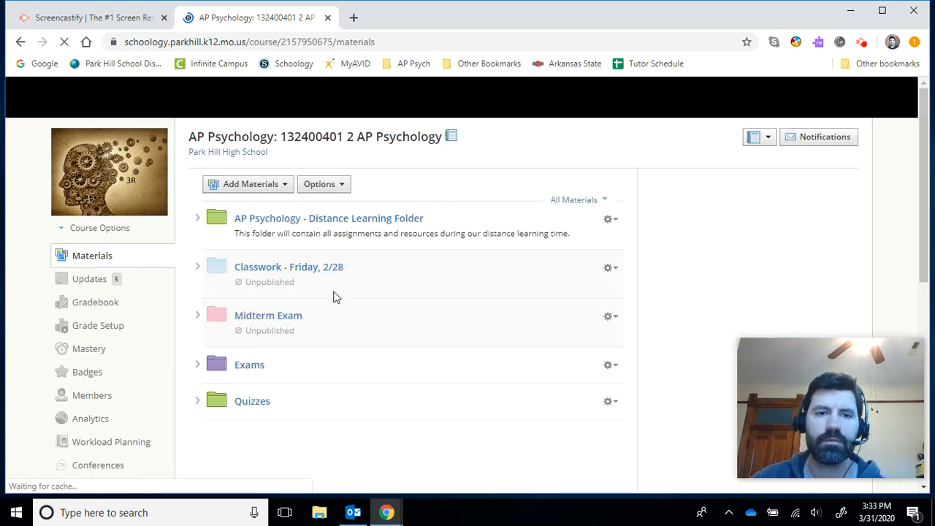
{"action": "left_click", "coordinate": [198, 219]}
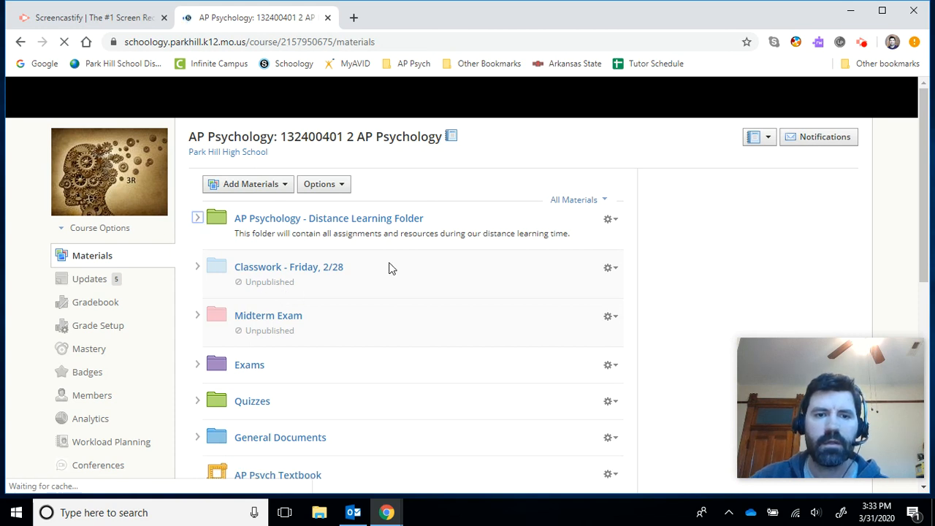
{"action": "left_click", "coordinate": [198, 221]}
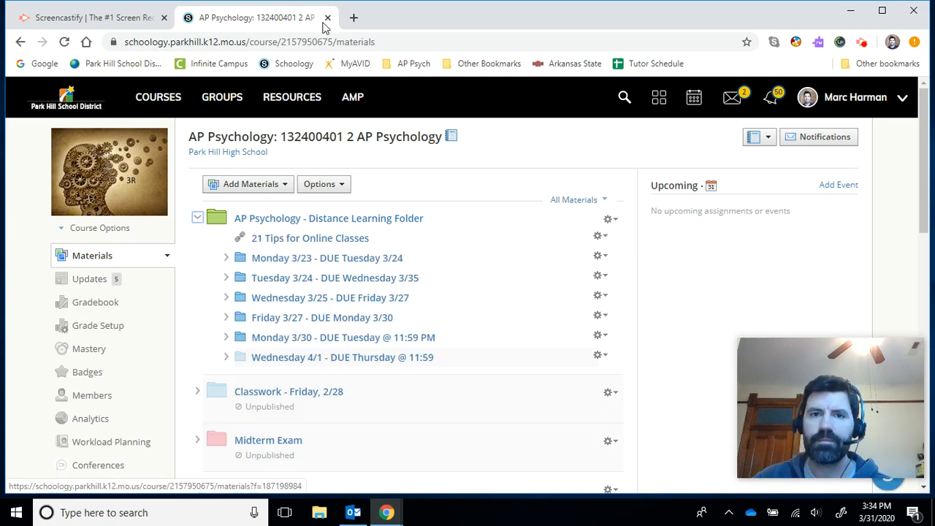
{"action": "mouse_move", "coordinate": [387, 511]}
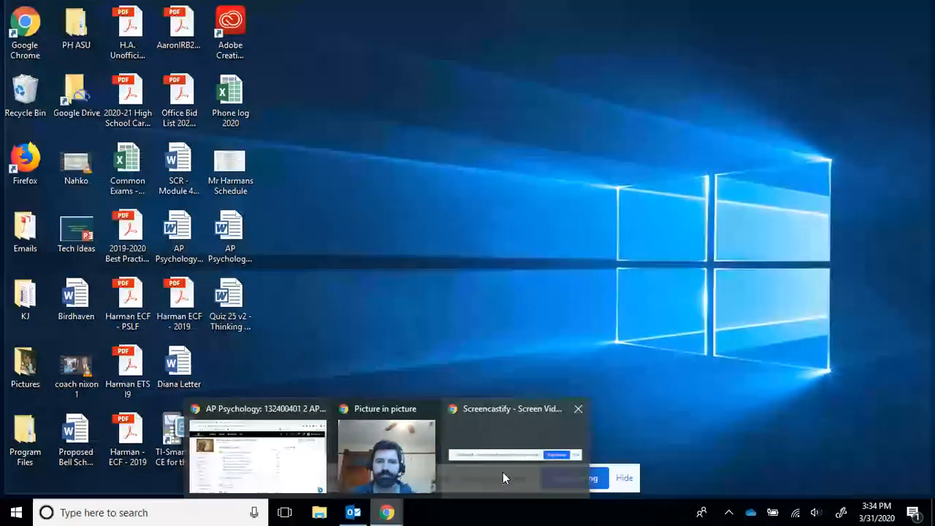
{"action": "left_click", "coordinate": [503, 472]}
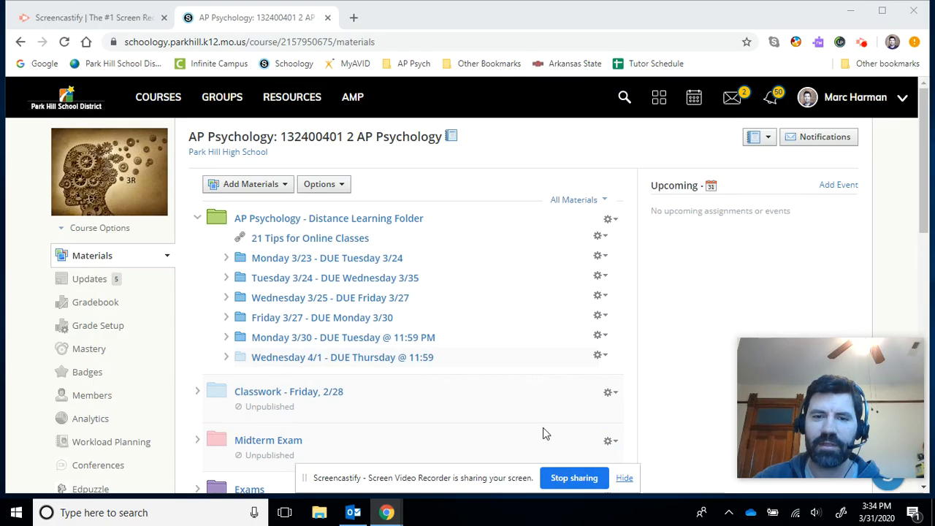